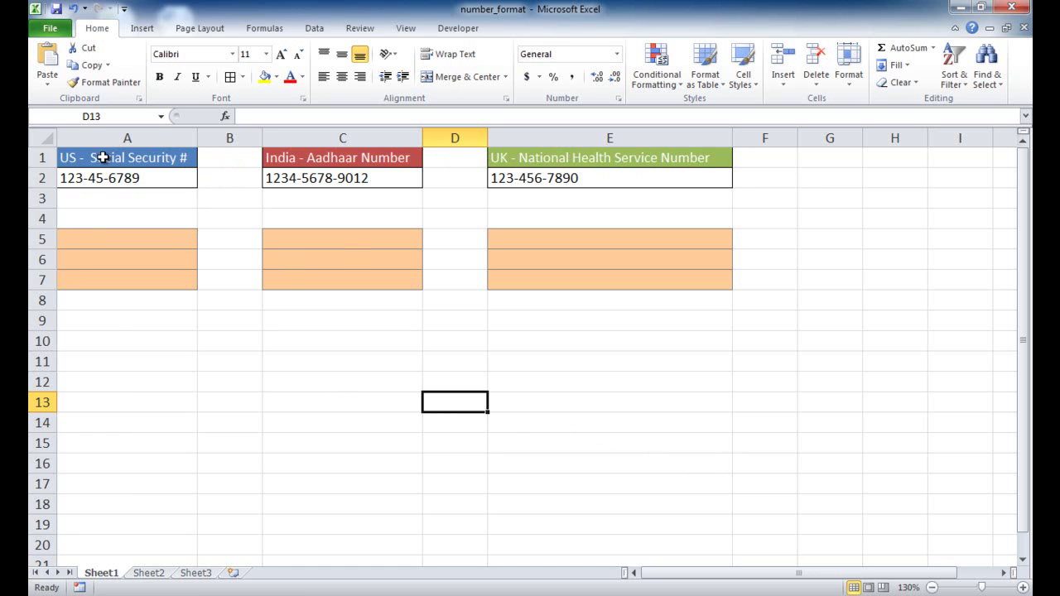
left_click_drag(138, 239, 136, 277)
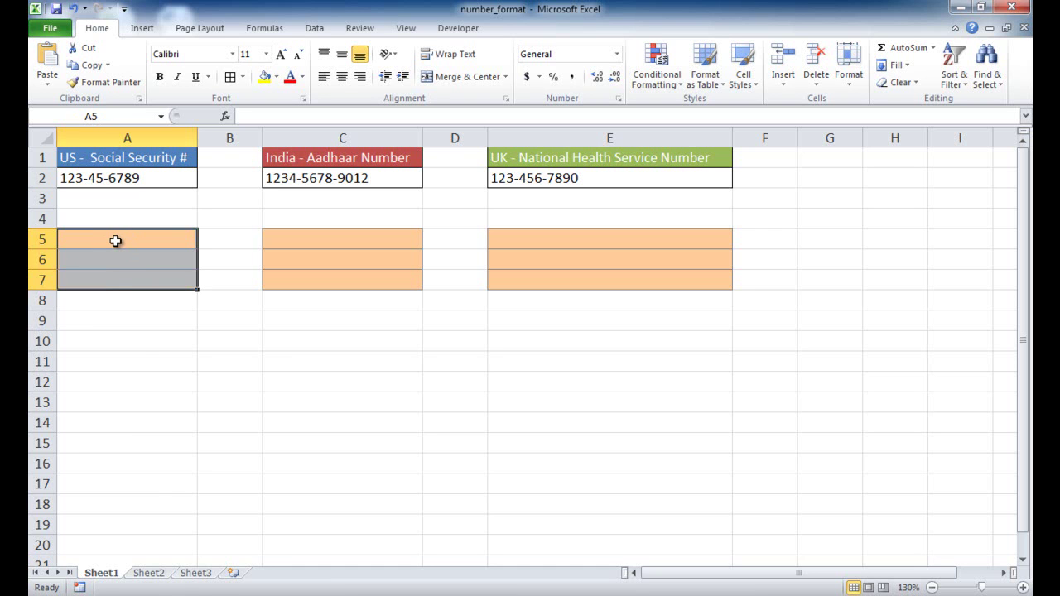
right_click(116, 240)
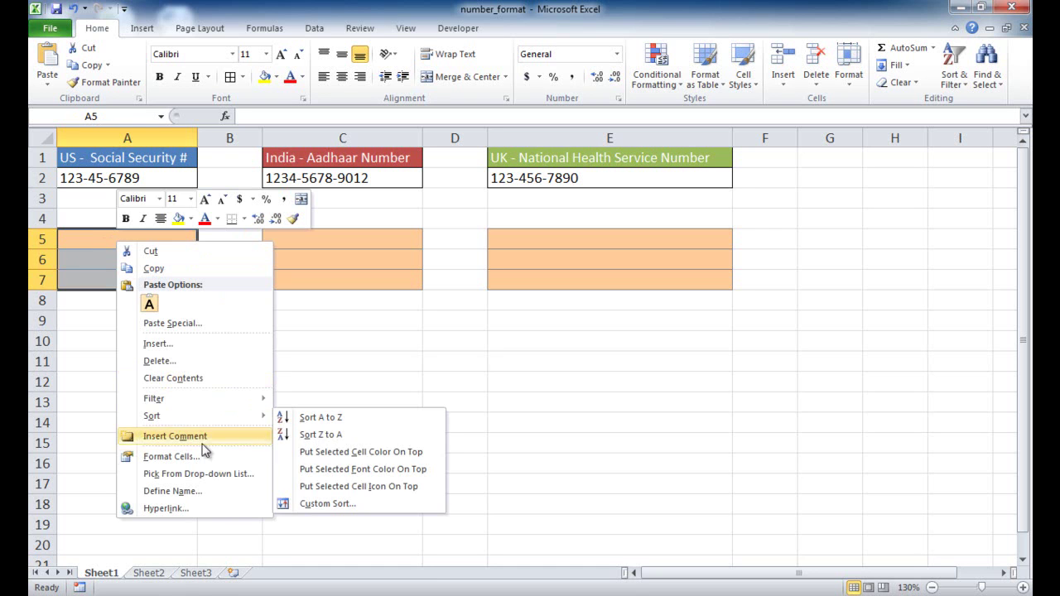
left_click(95, 327)
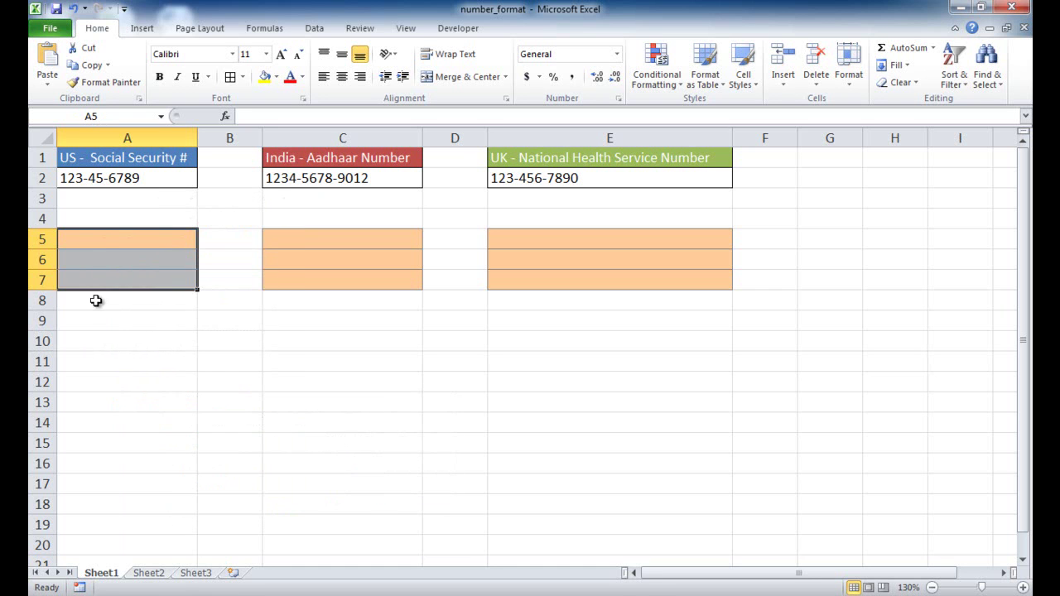
Format cells A5:A7 with the Special number format for Social Security Number, using the English (U.S.) locale
left_click_drag(110, 241, 113, 272)
key("ctrl+1")
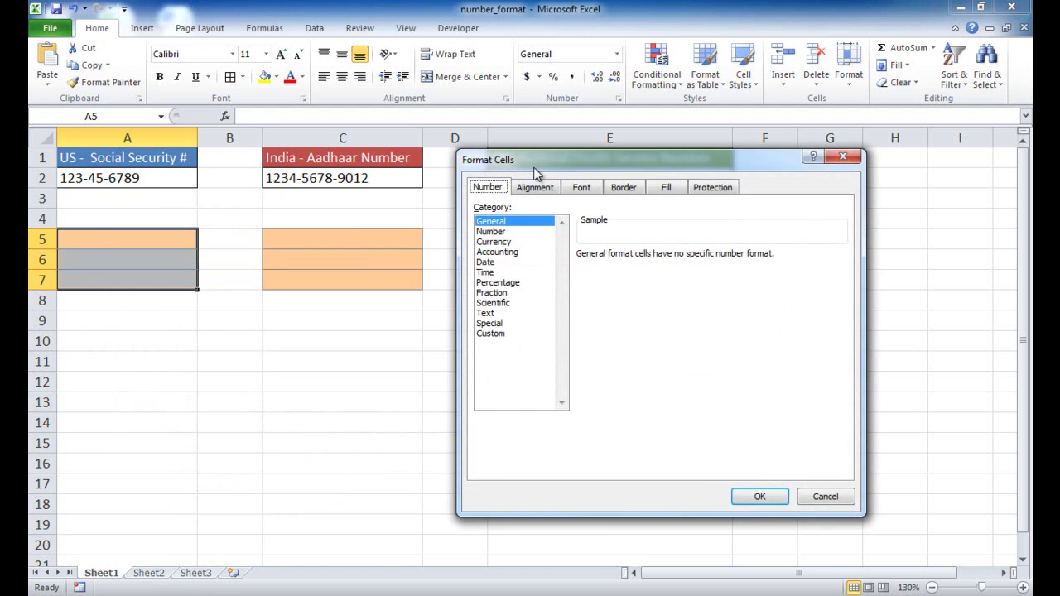
left_click_drag(535, 169, 448, 166)
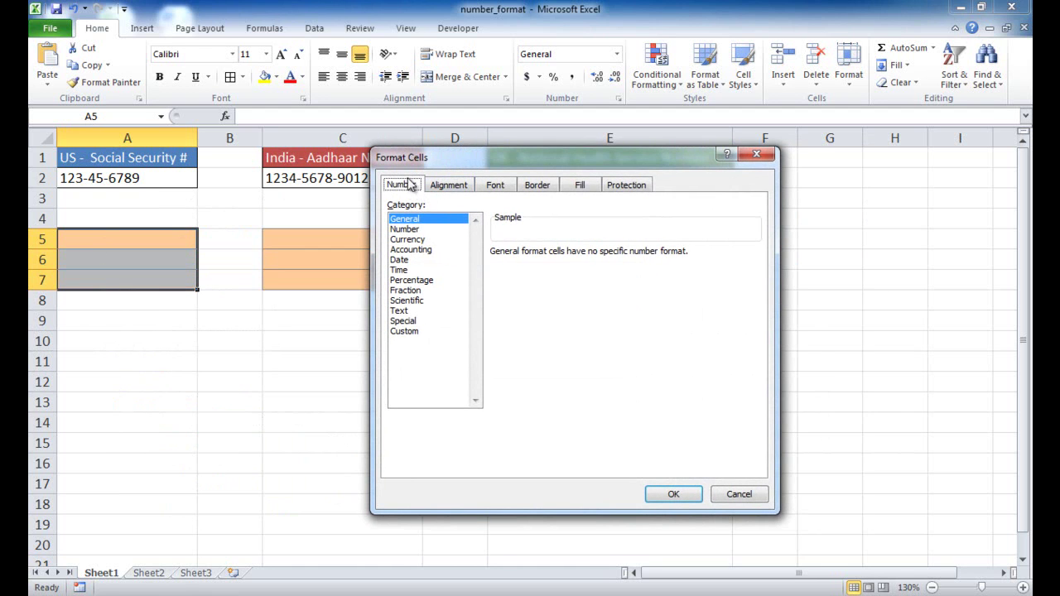
left_click(407, 321)
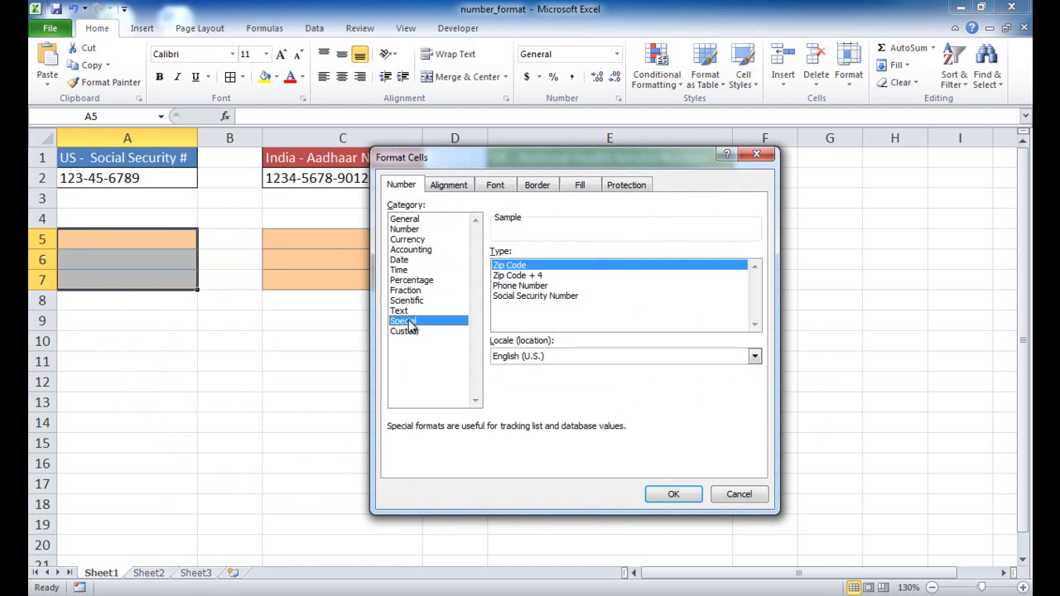
left_click(515, 296)
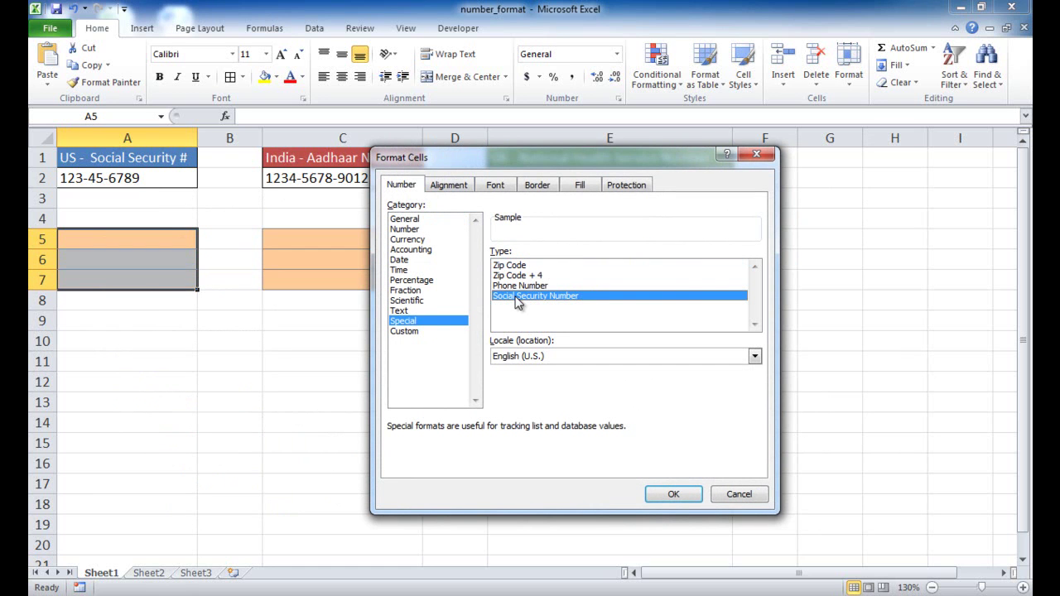
left_click(672, 494)
Enter a sample nine-digit Social Security number in A5 and an eight-digit one in A6, both without hyphens
left_click(165, 238)
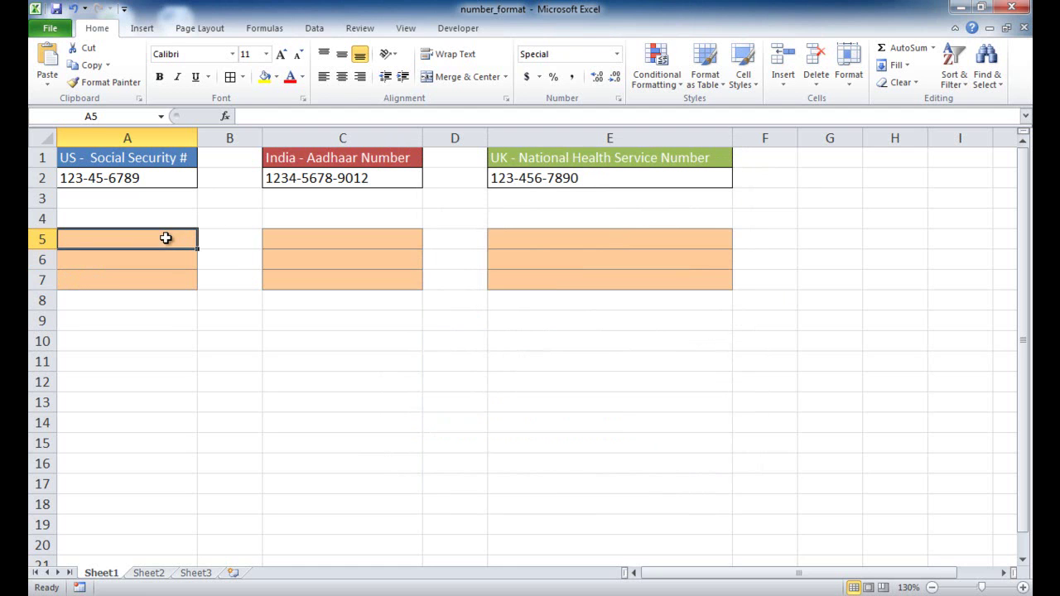
type("111")
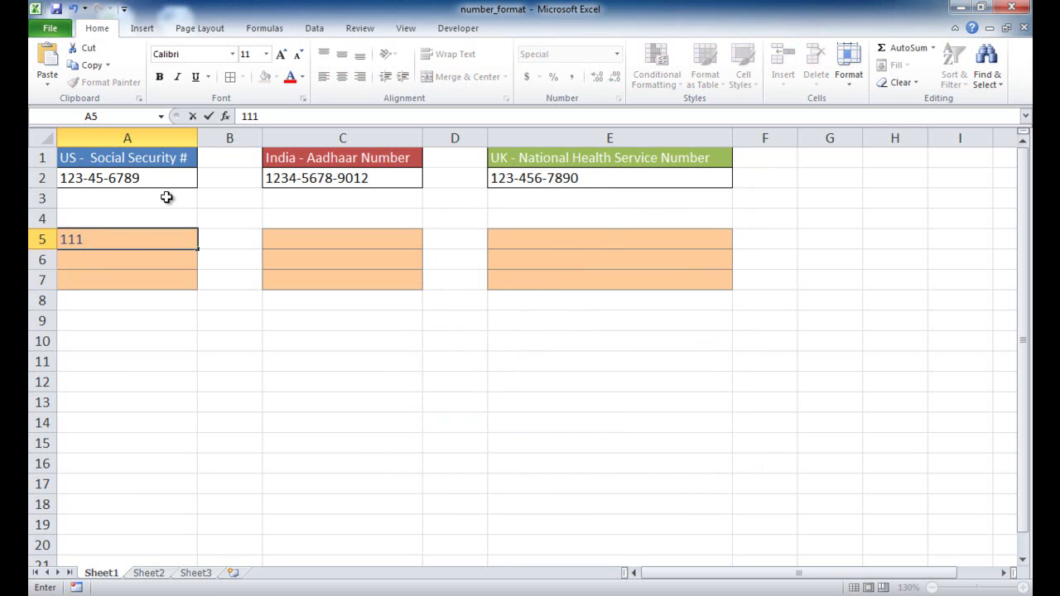
type("111111")
key("Return")
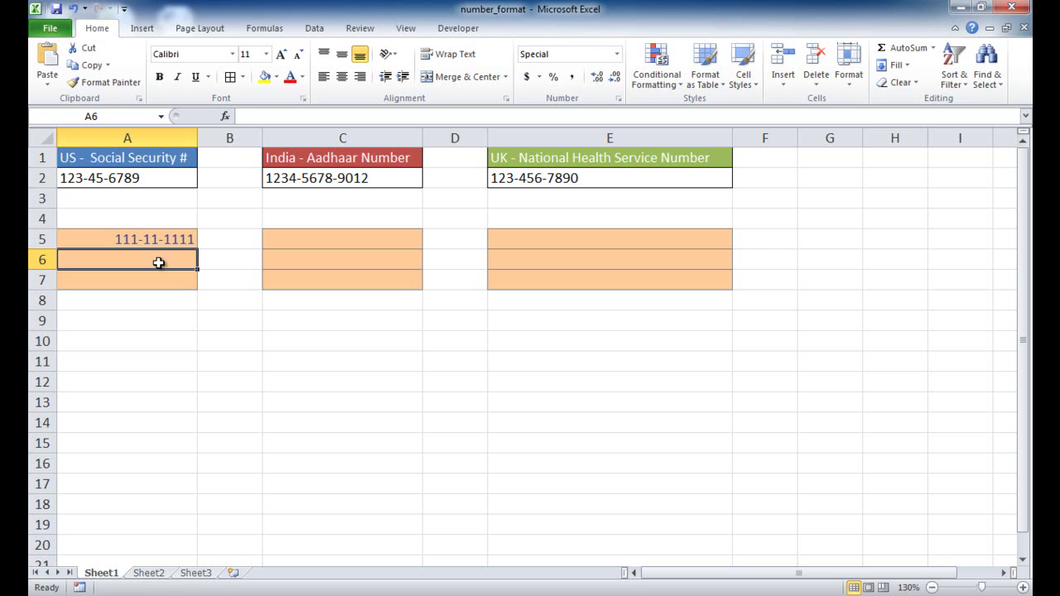
type("222")
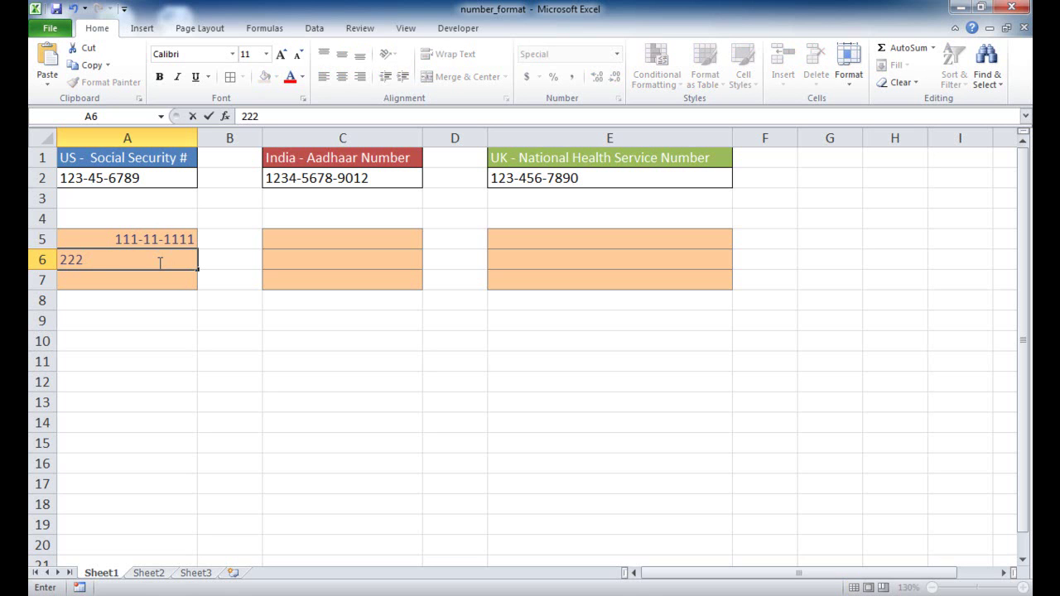
type("22222")
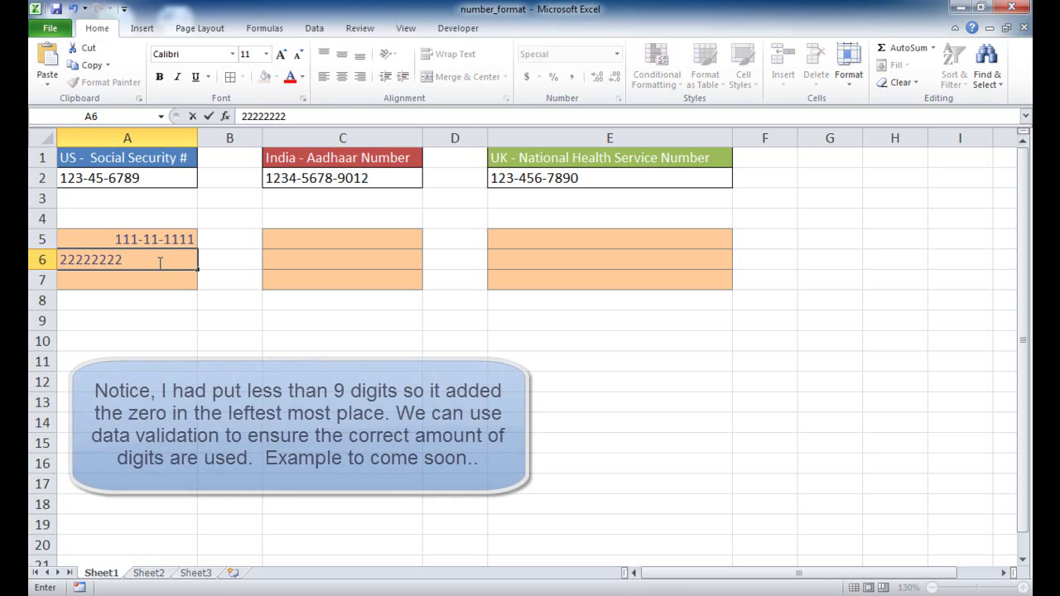
key("Return")
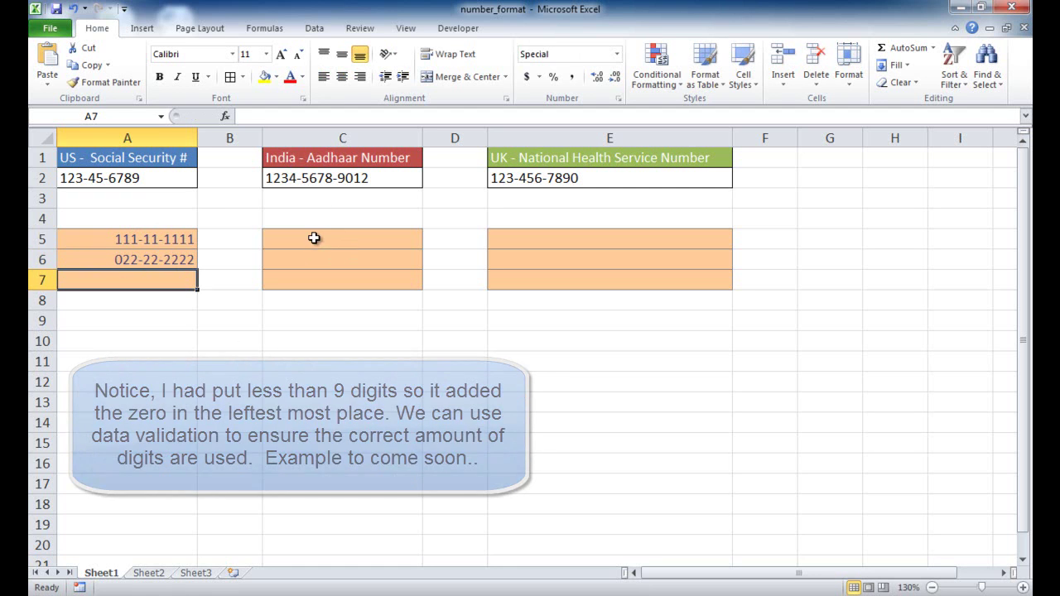
left_click_drag(315, 238, 315, 276)
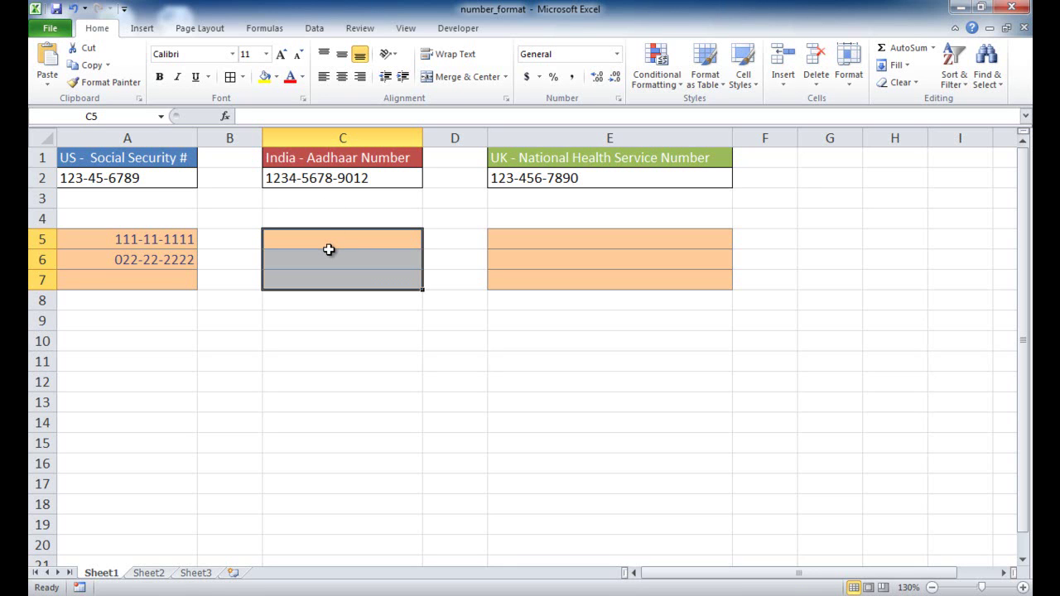
key("ctrl+1")
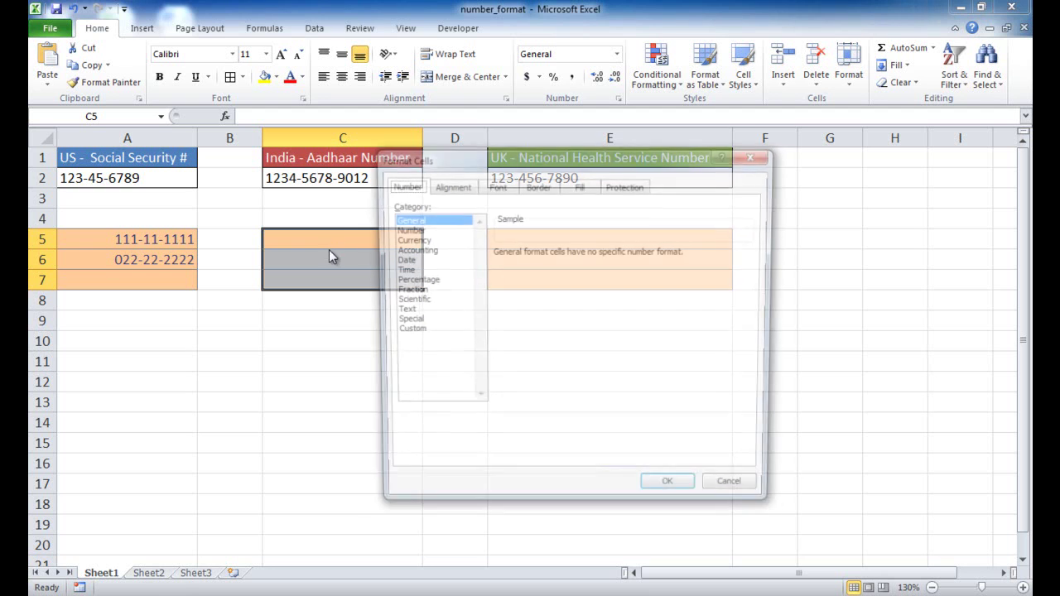
left_click(404, 331)
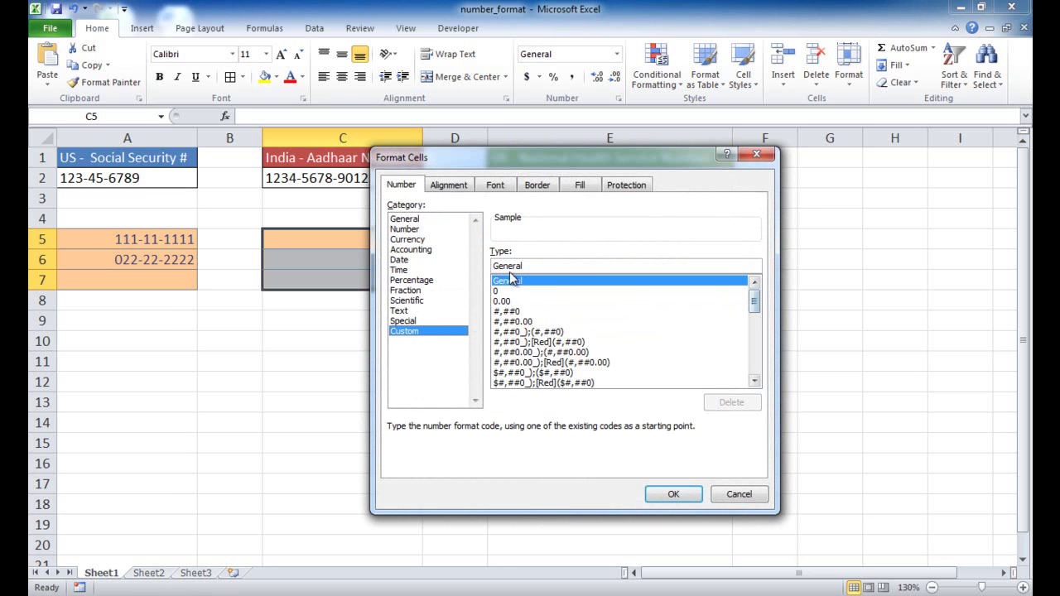
left_click_drag(561, 267, 439, 260)
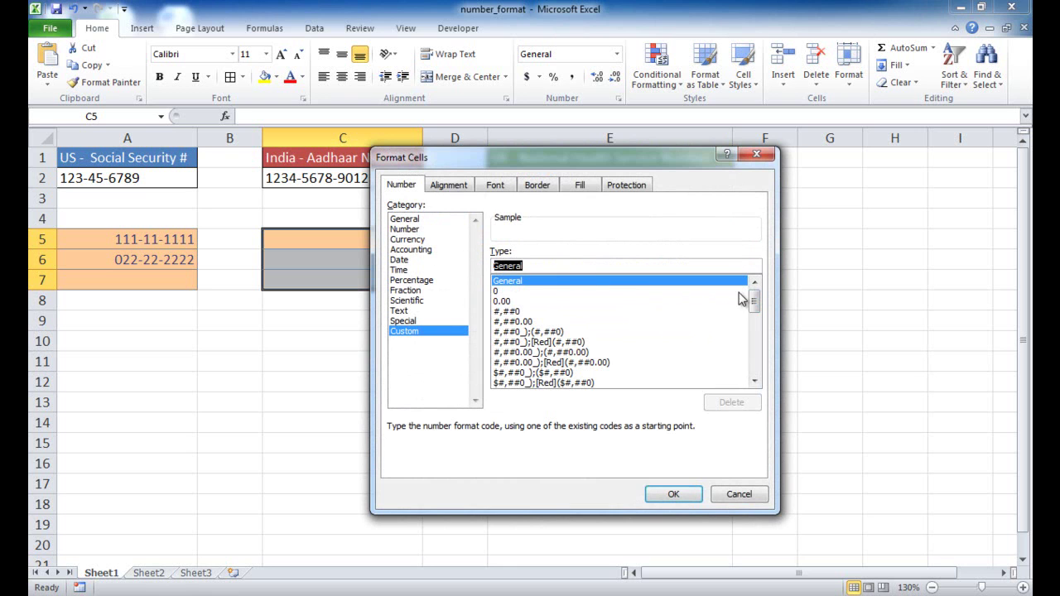
left_click_drag(754, 302, 762, 279)
type("0000")
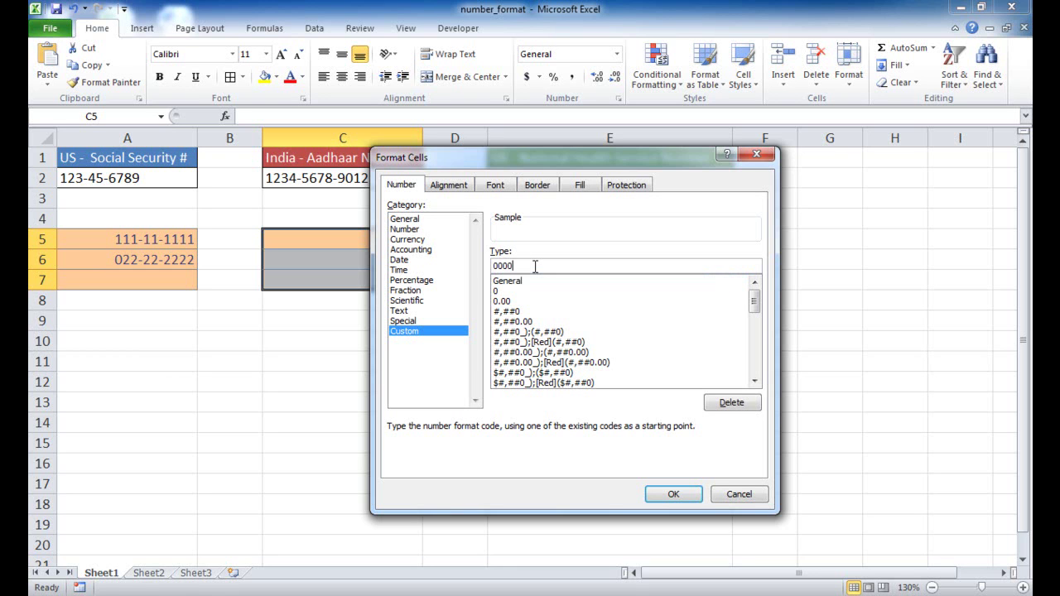
left_click_drag(572, 158, 701, 168)
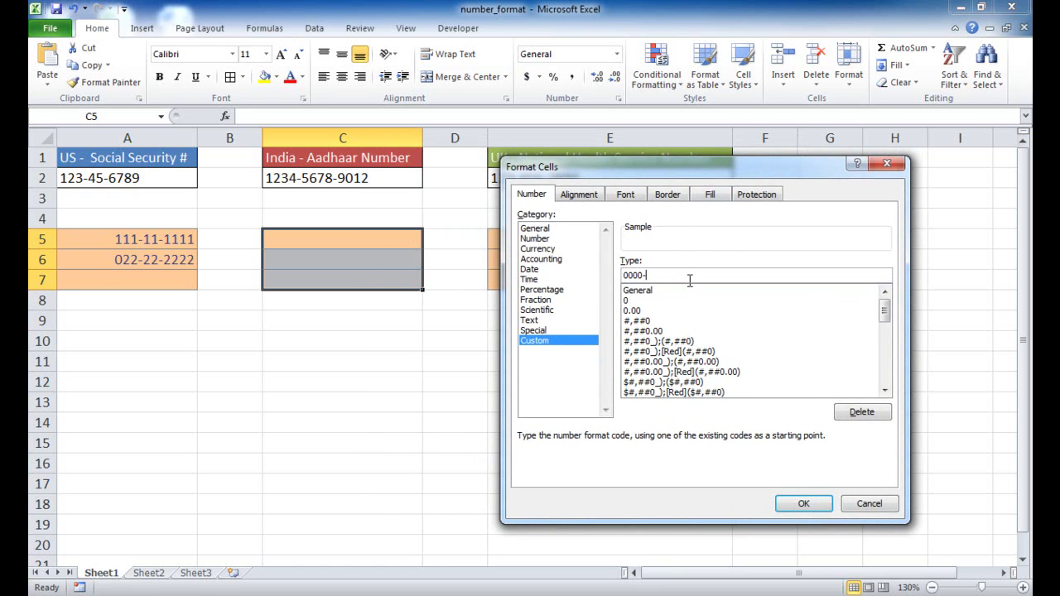
type("0-0000-0000")
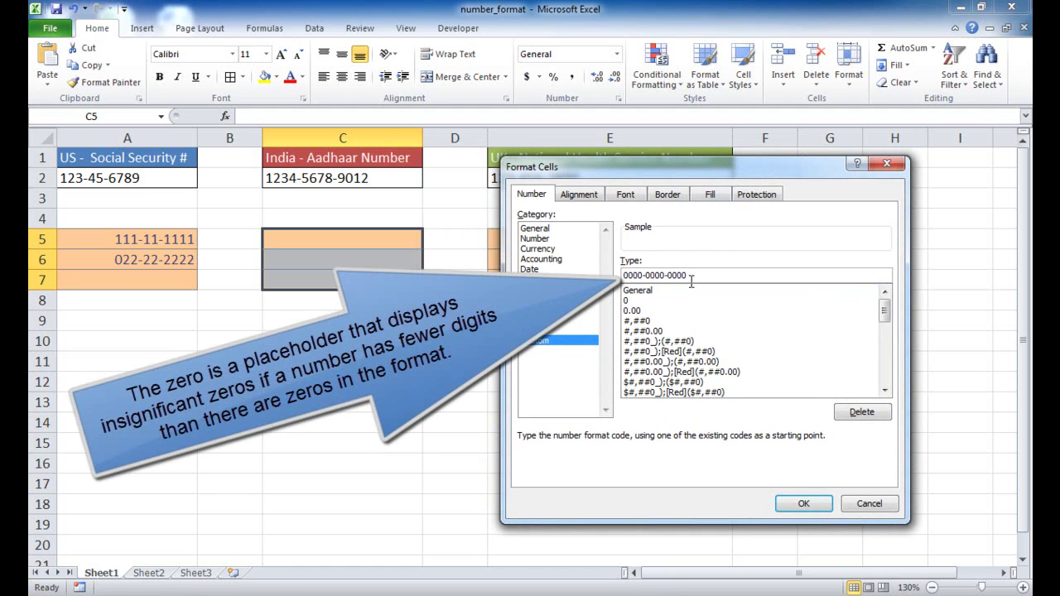
left_click(802, 506)
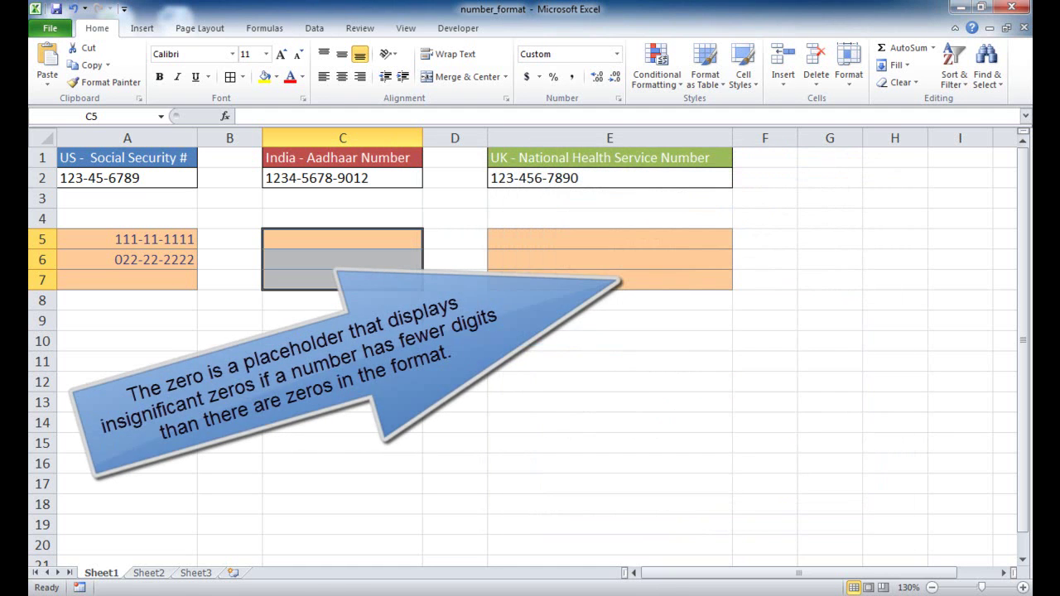
Enter sample twelve-digit Aadhaar numbers without hyphens in cells C5 and C6
left_click(373, 239)
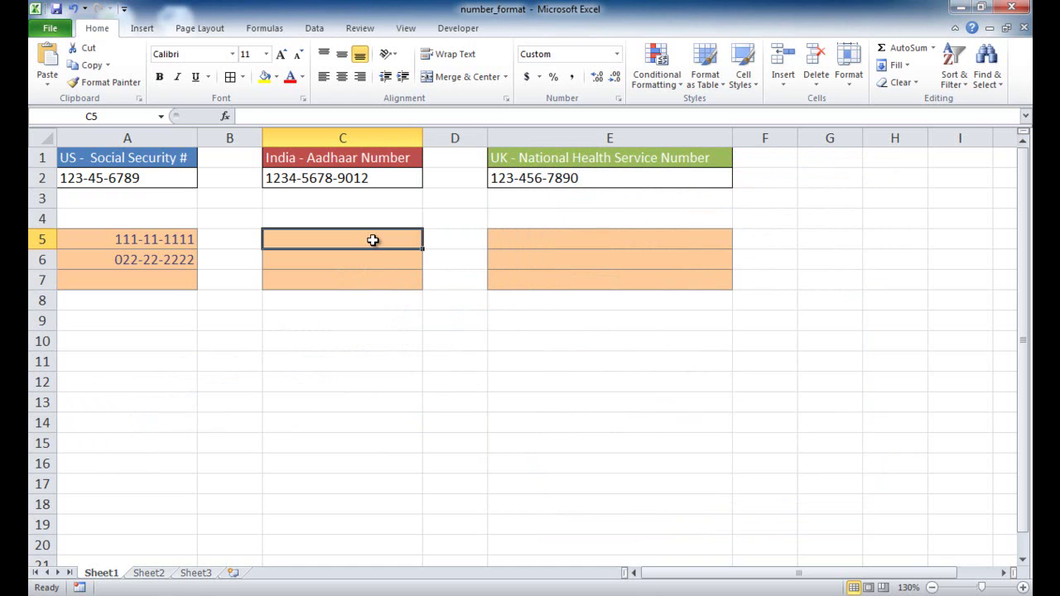
type("1111")
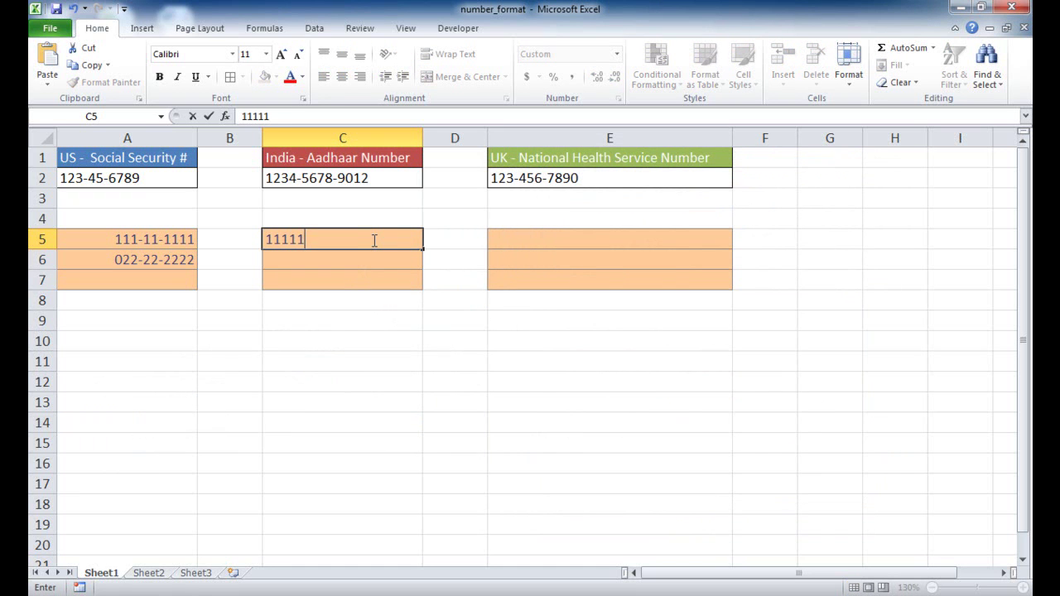
type("-1111-111111")
key("Return")
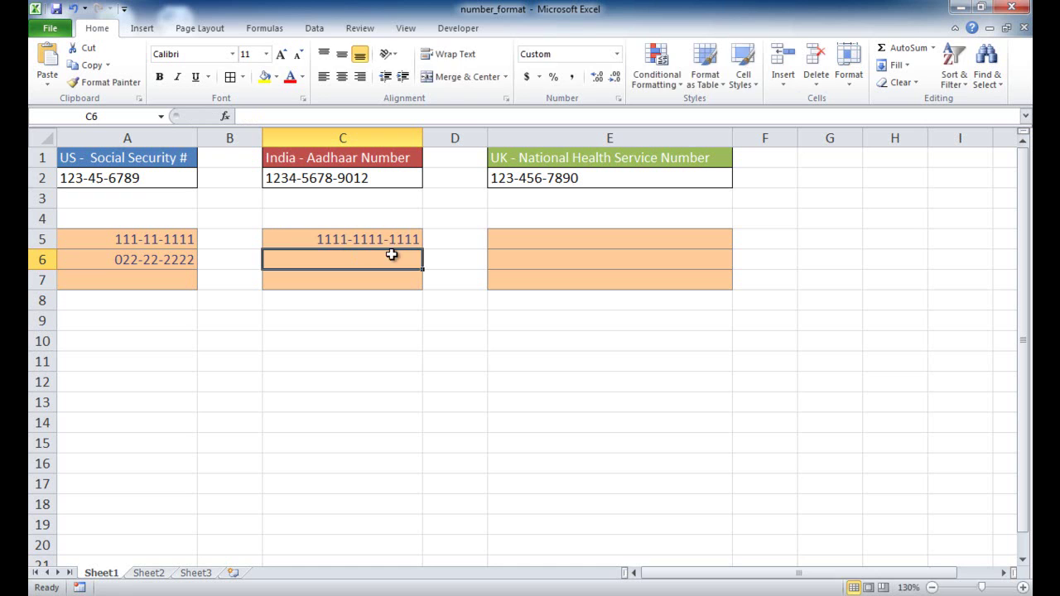
type("2222")
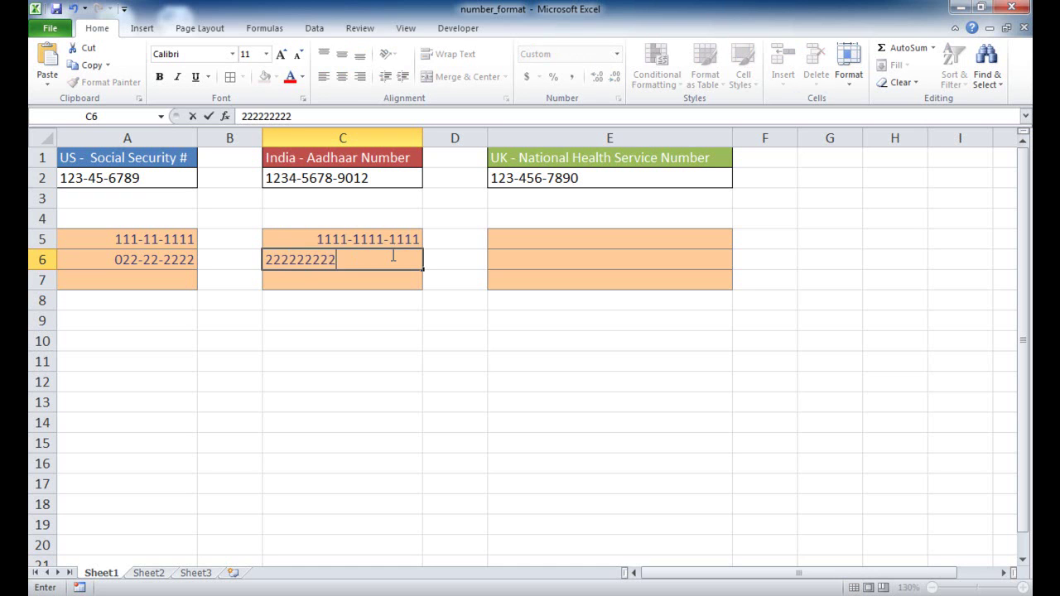
type("-2222-2222")
key("Return")
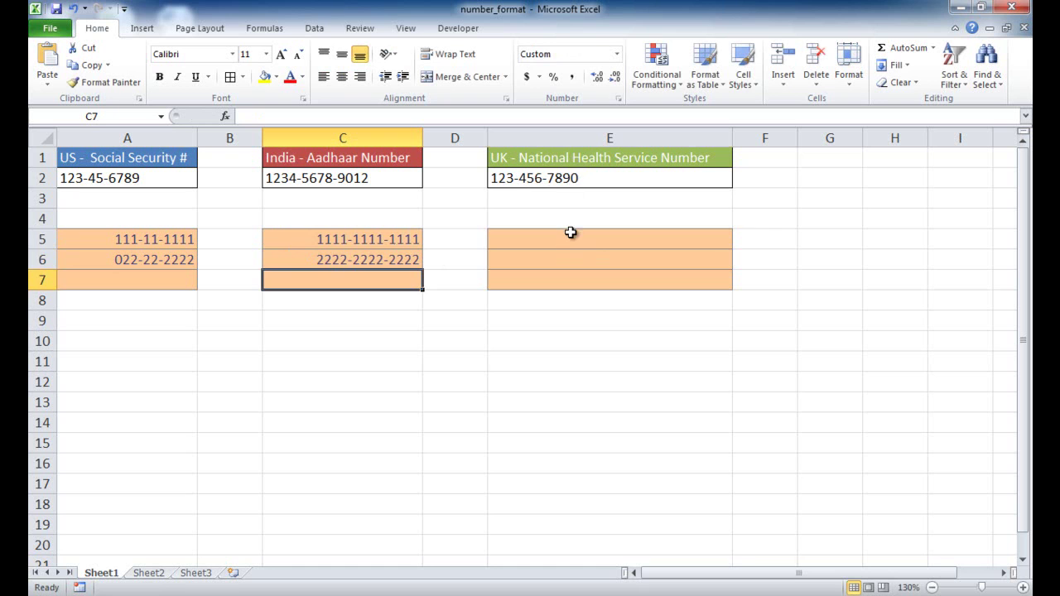
left_click_drag(570, 232, 571, 280)
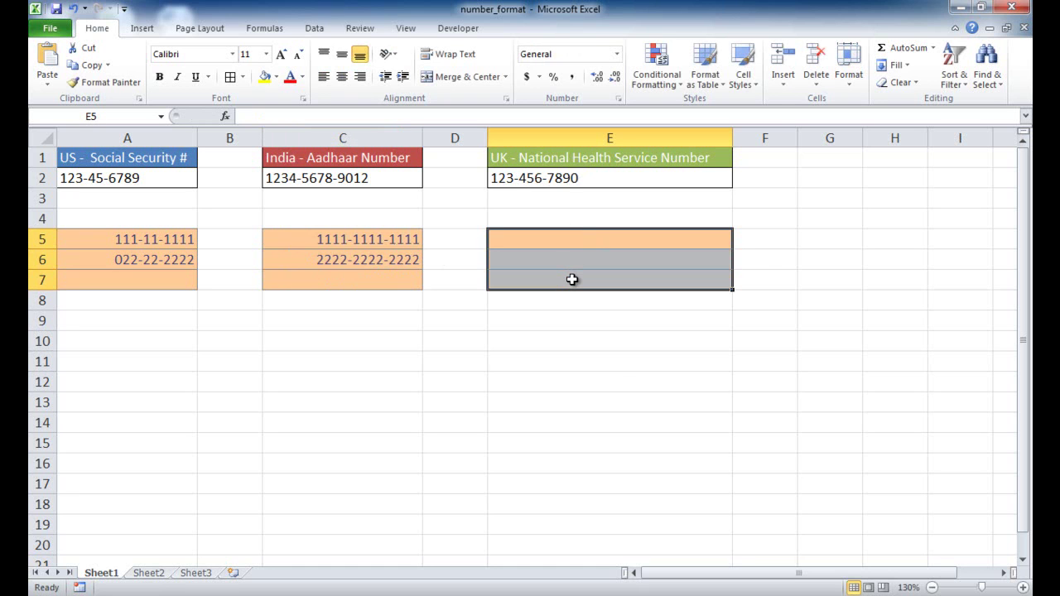
right_click(572, 280)
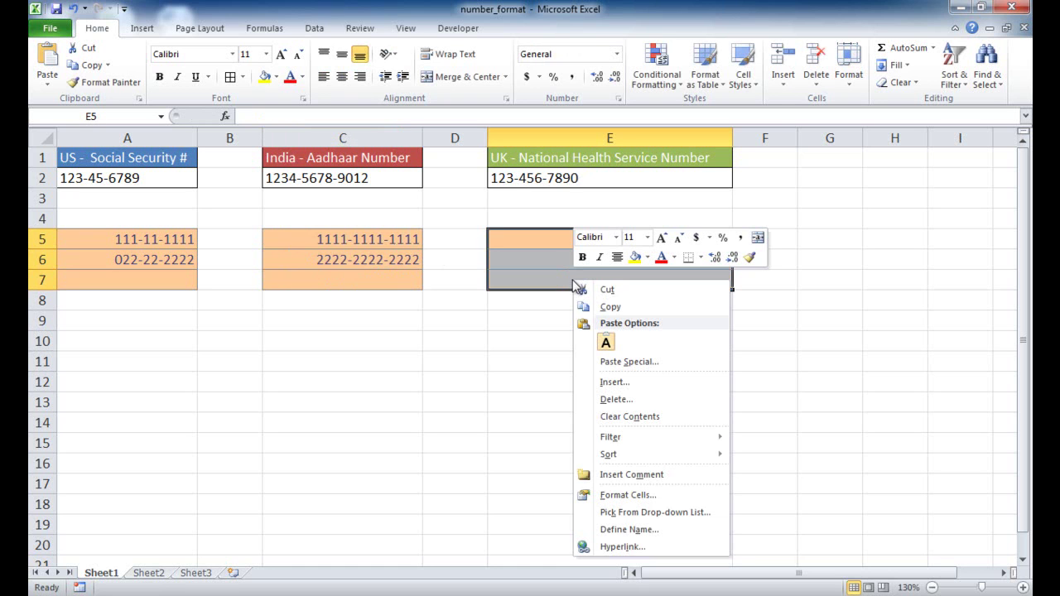
left_click(661, 492)
left_click_drag(579, 243, 616, 190)
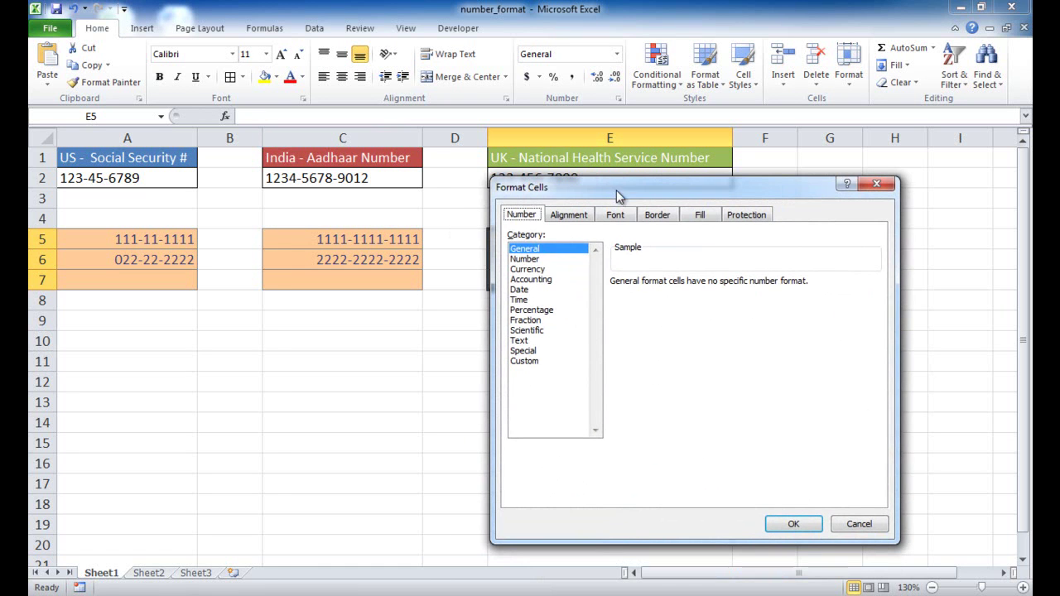
left_click(537, 361)
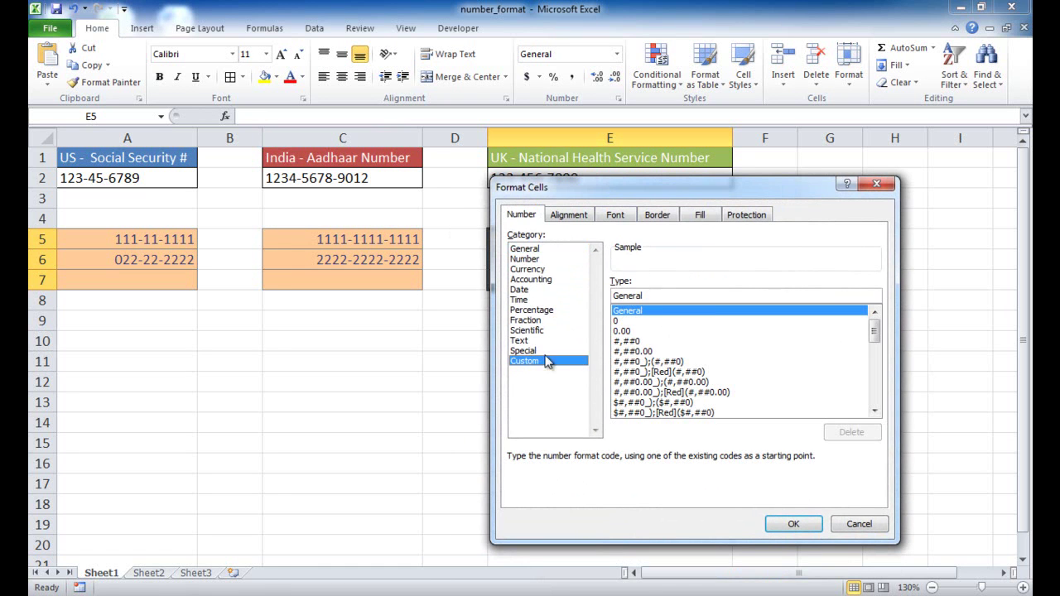
double_click(658, 295)
left_click_drag(721, 191, 279, 152)
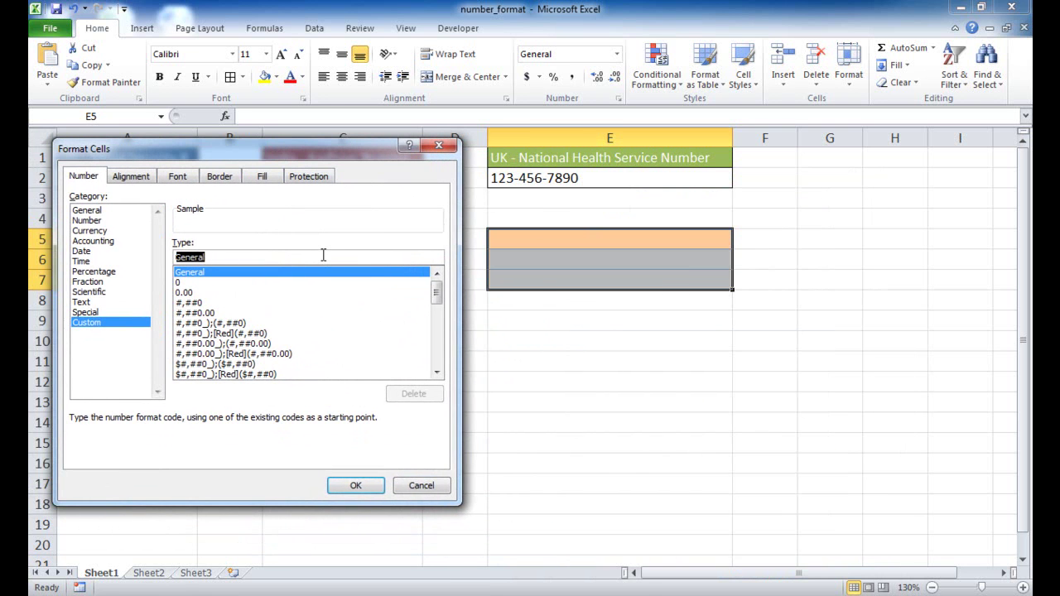
type("000")
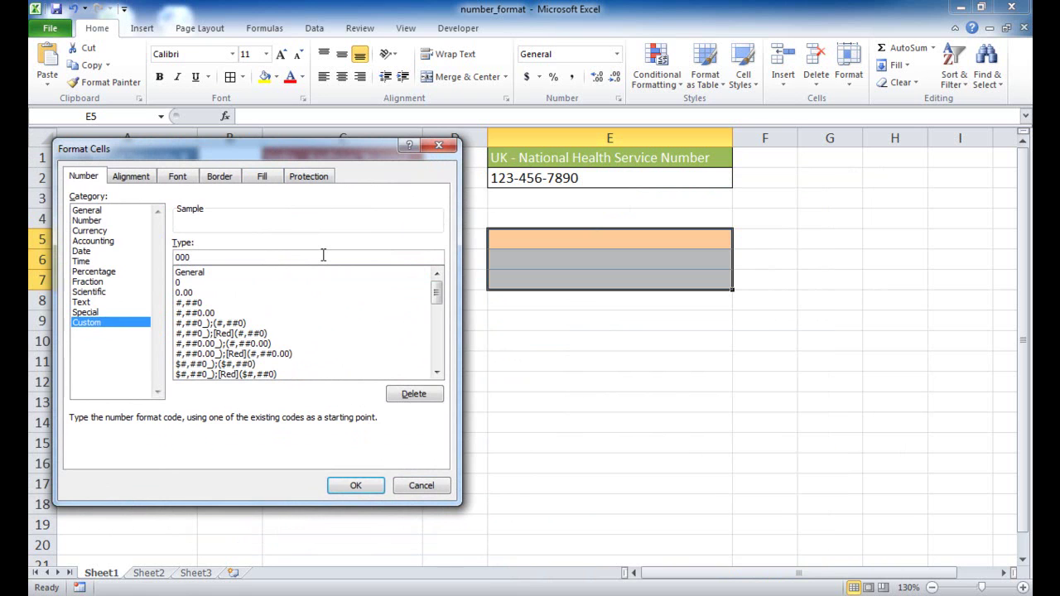
type("-0000")
key("Return")
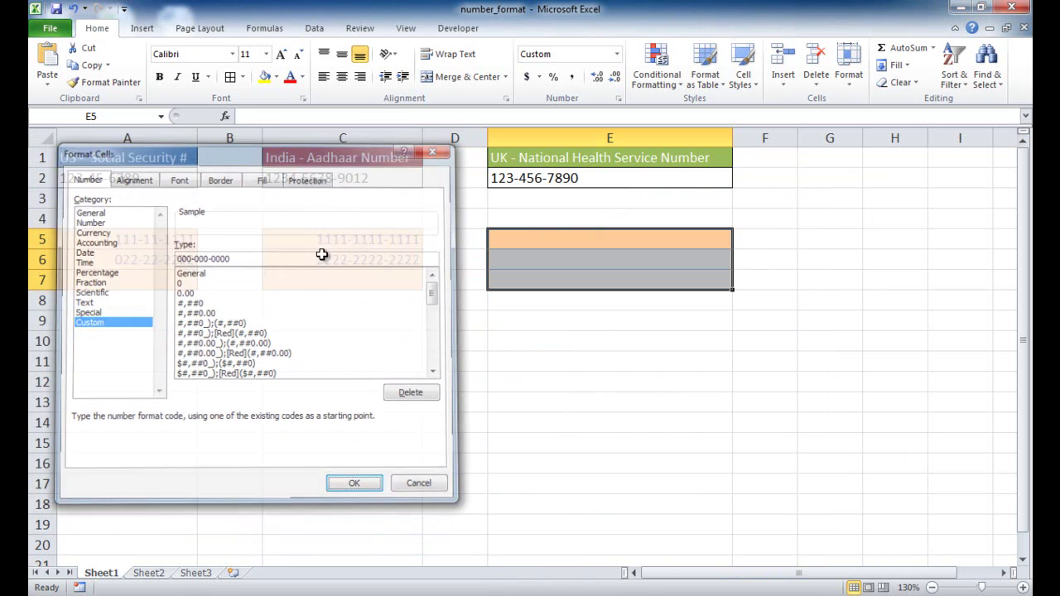
Enter a sample ten-digit National Health Service number in E5 and an eleven-digit one in E6, both without hyphens
left_click(527, 239)
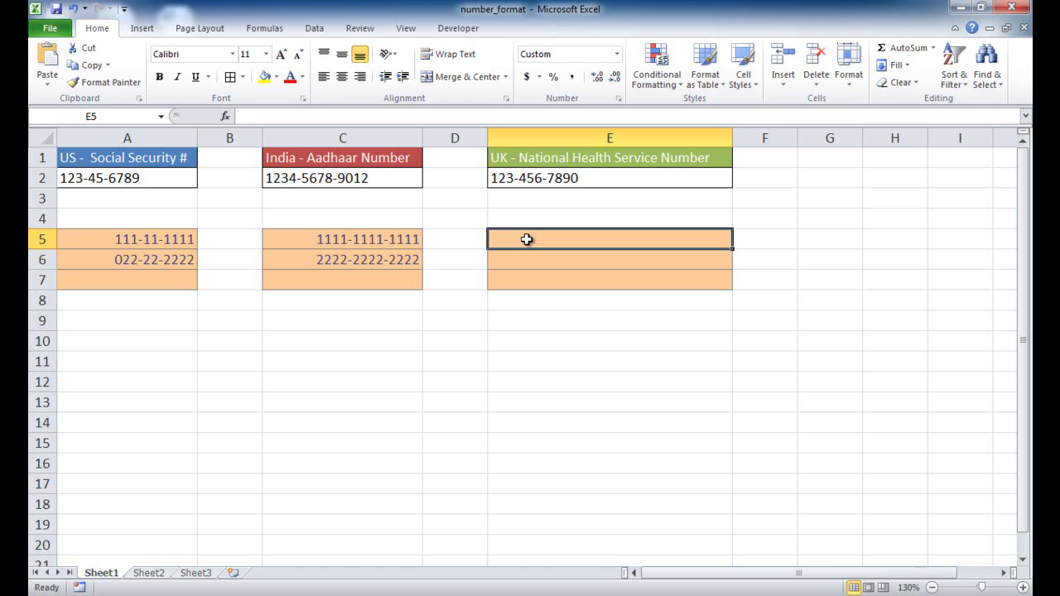
type("111")
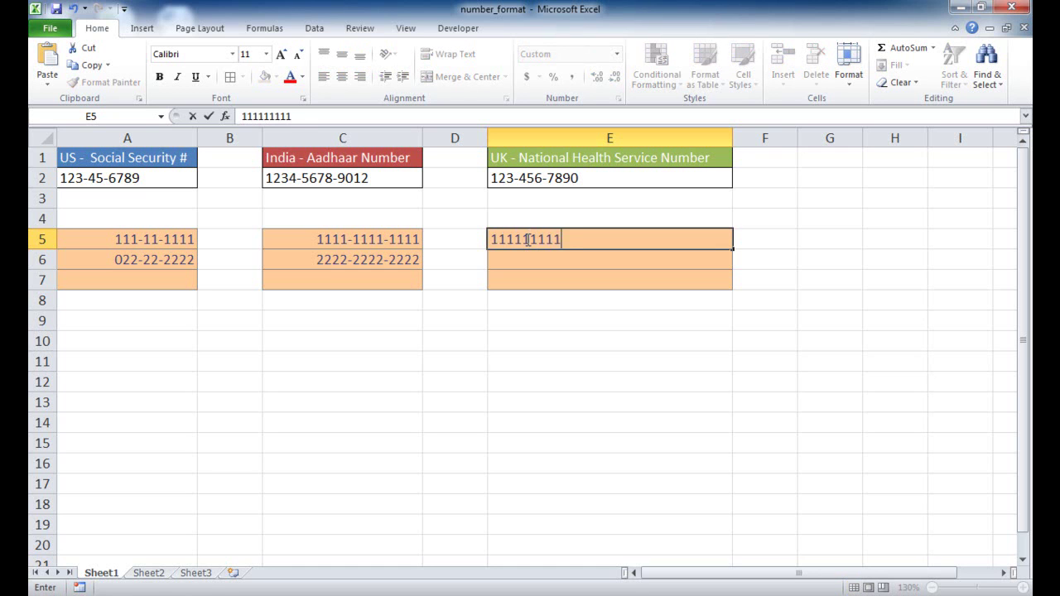
type("-111-1111")
key("Return")
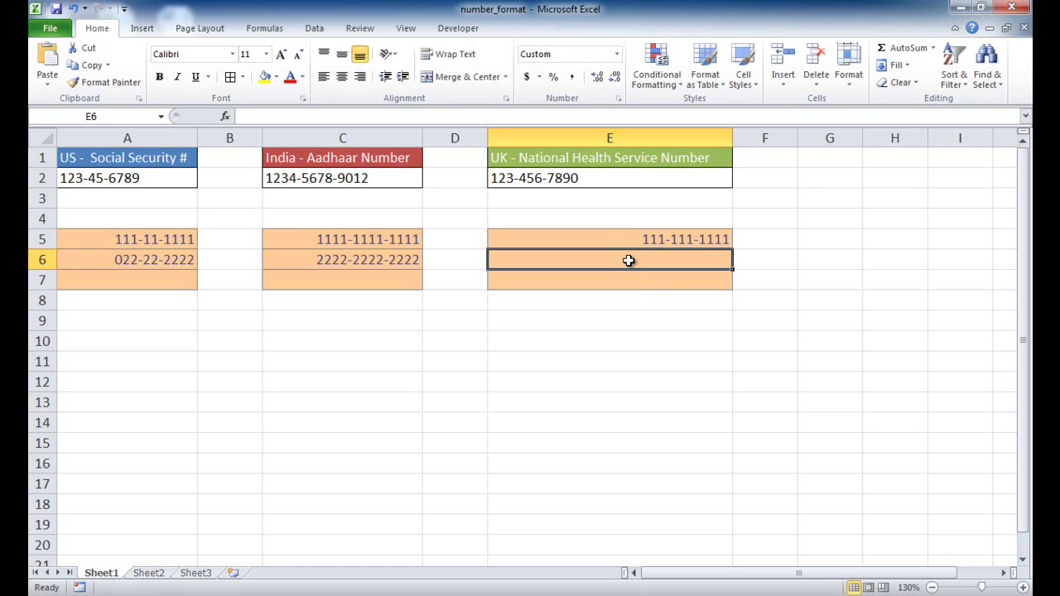
type("11111")
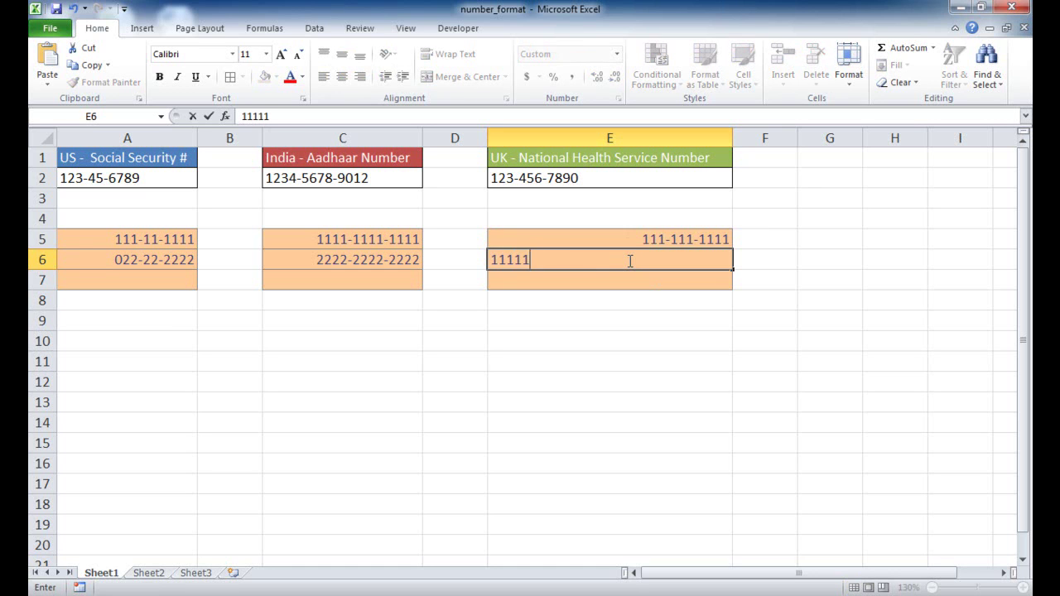
type("111111")
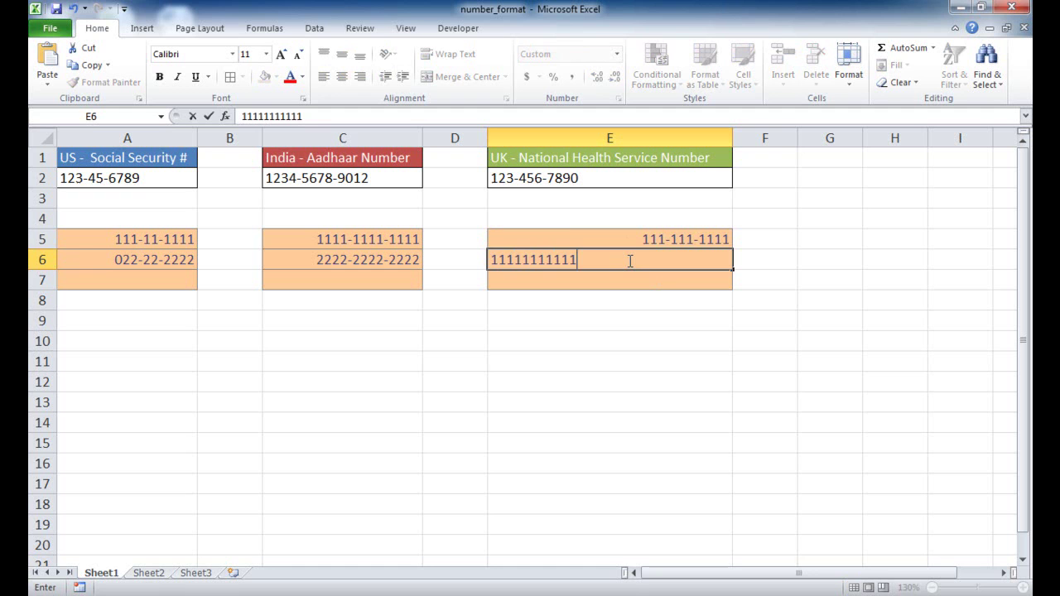
key("Return")
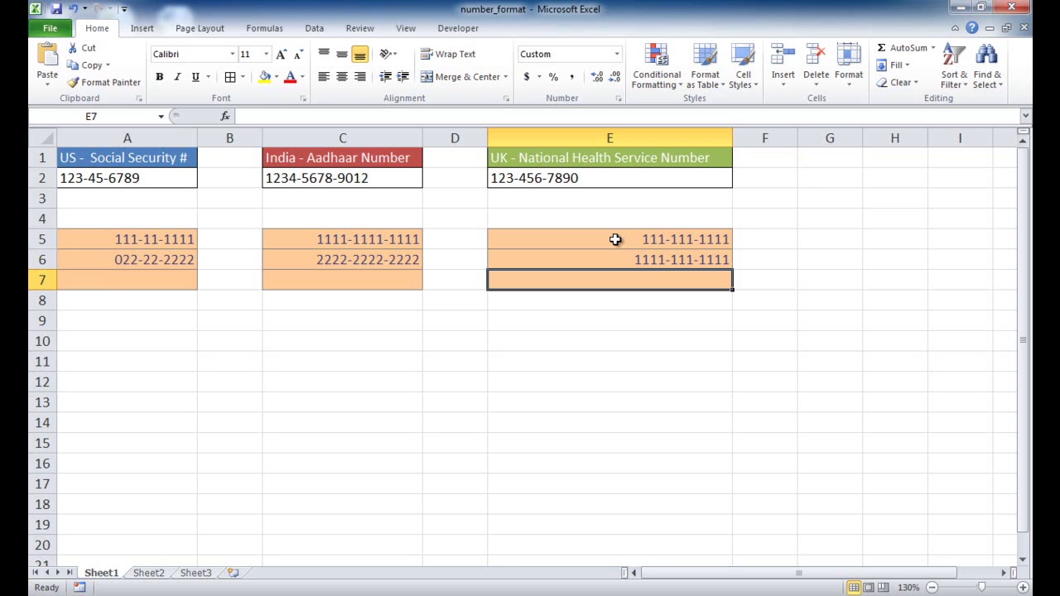
Set data validation on the National Health Service cells E5:E7 to allow only a text length between 10 and 10
left_click_drag(616, 239, 643, 279)
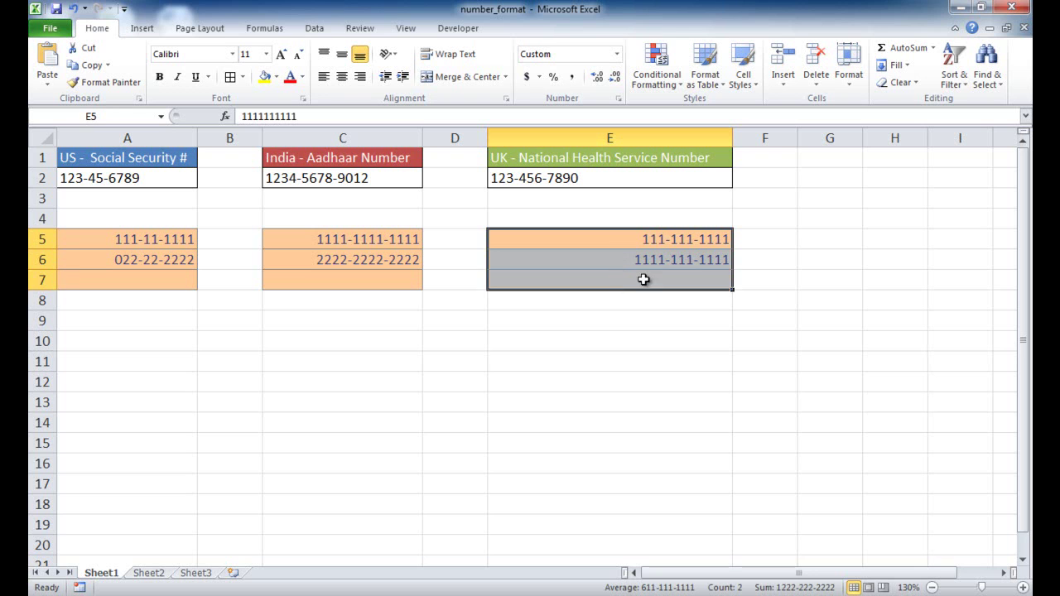
left_click(315, 28)
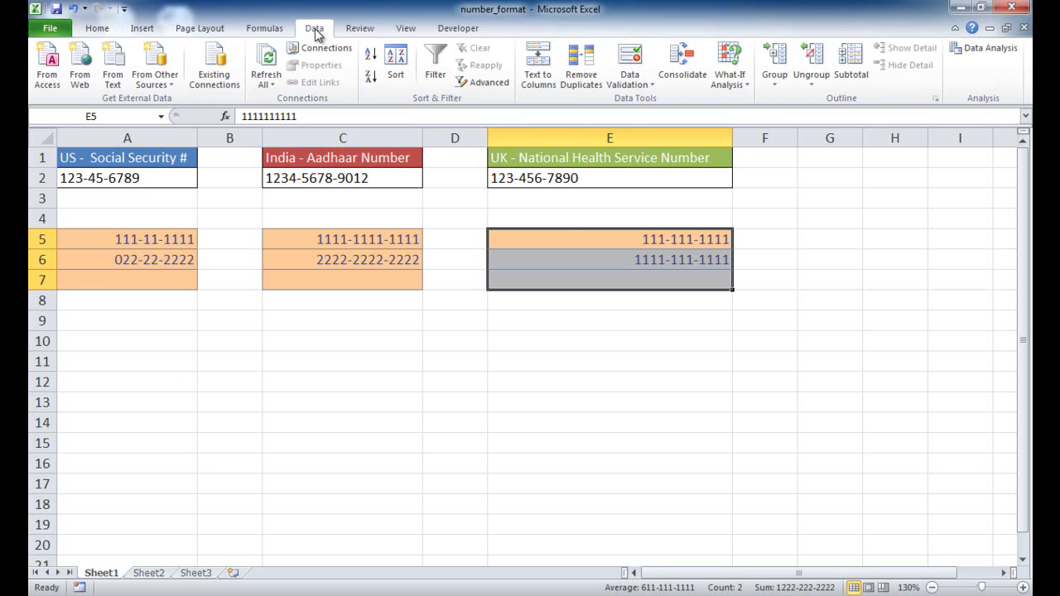
left_click(636, 86)
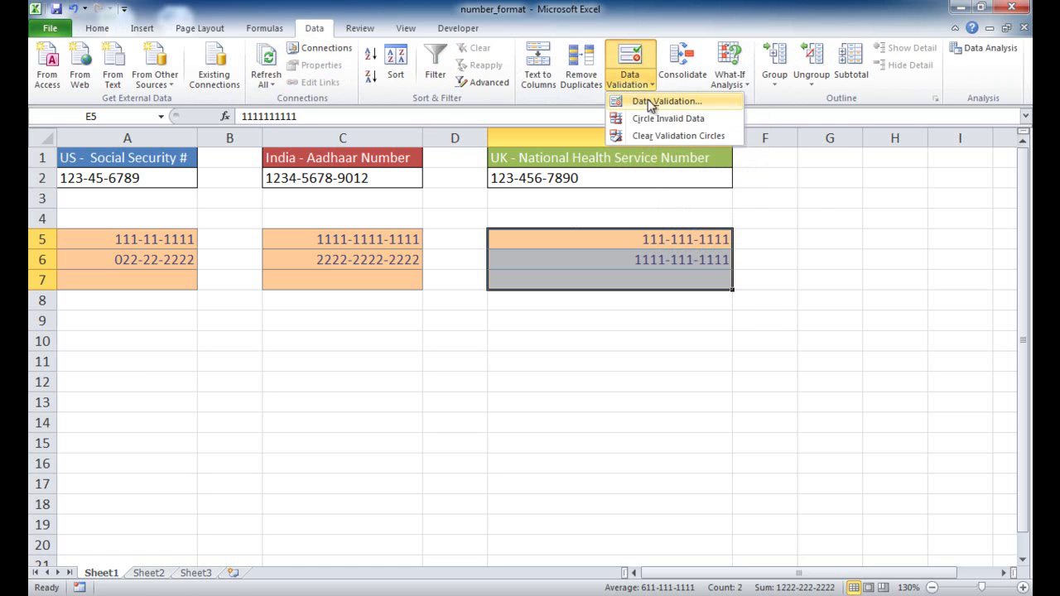
left_click(680, 106)
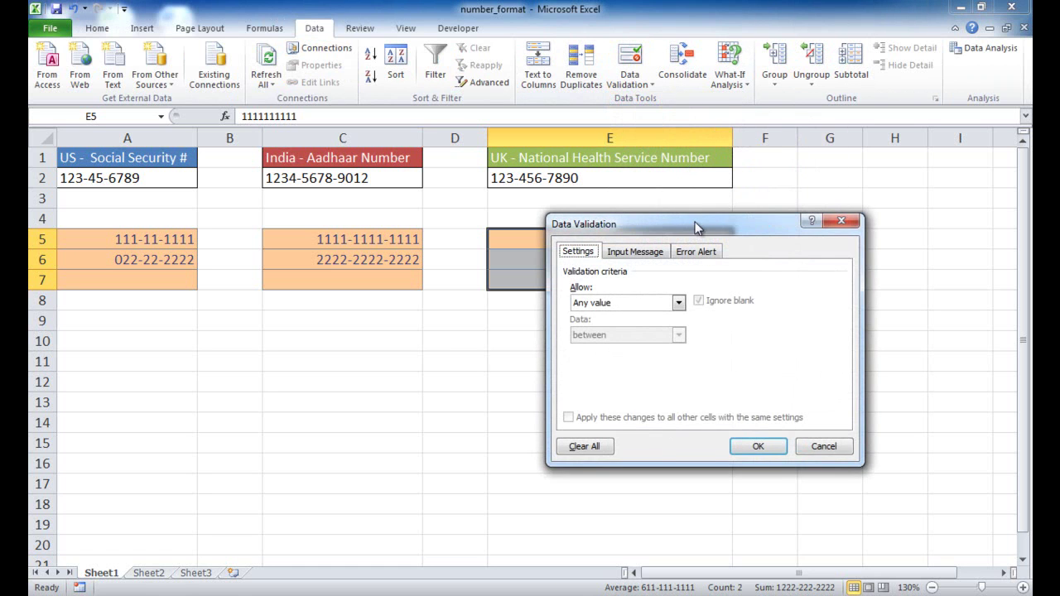
left_click_drag(695, 224, 279, 203)
left_click(263, 281)
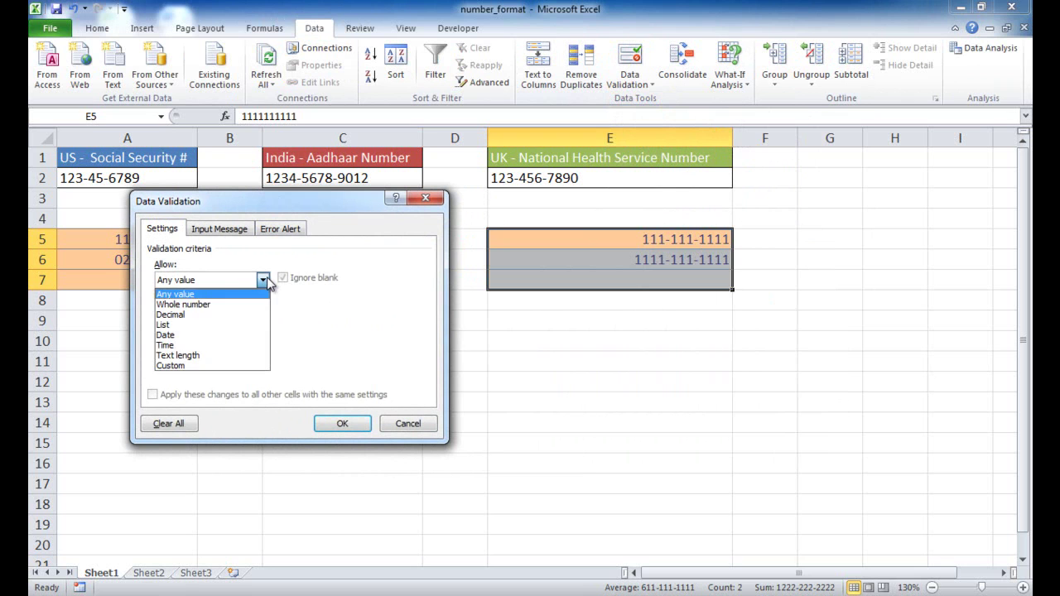
left_click(249, 355)
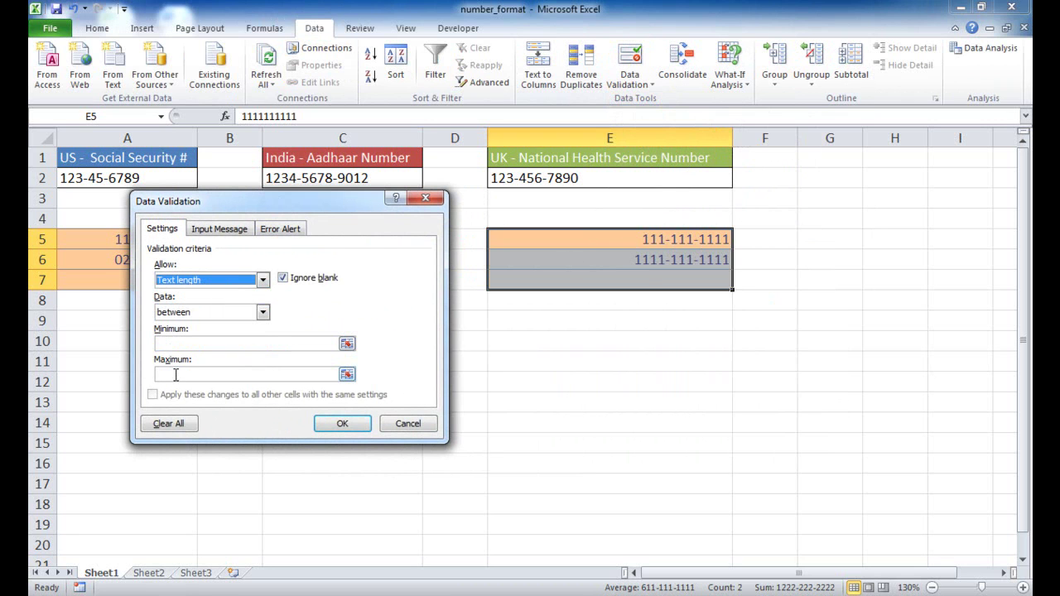
left_click(182, 342)
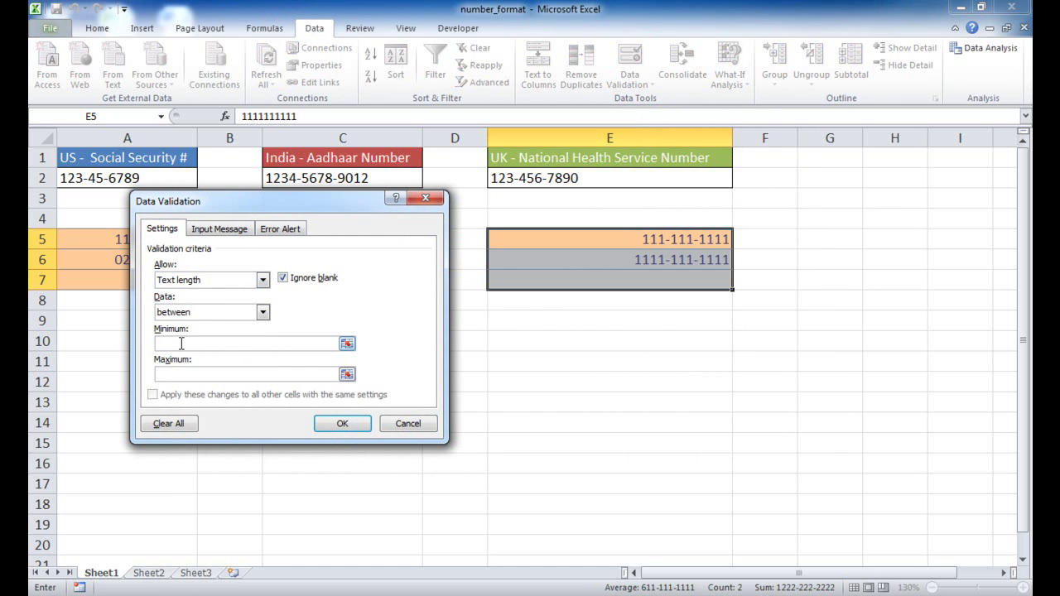
type("10")
left_click(192, 374)
type("10")
Set the validation's error message to "You must have 10 digits" and apply the rule to E5:E7
left_click(215, 231)
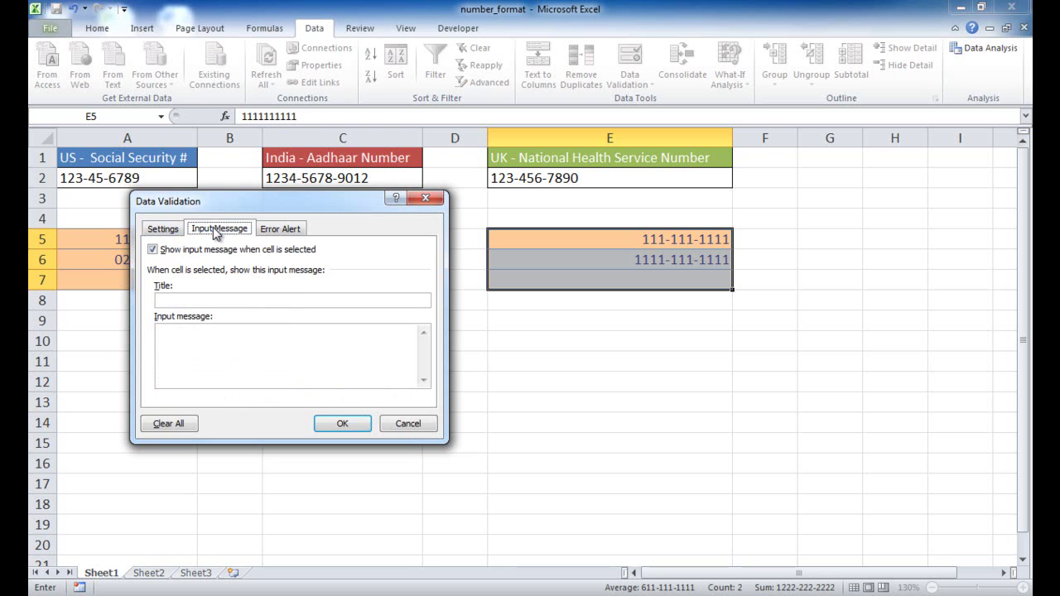
left_click(284, 232)
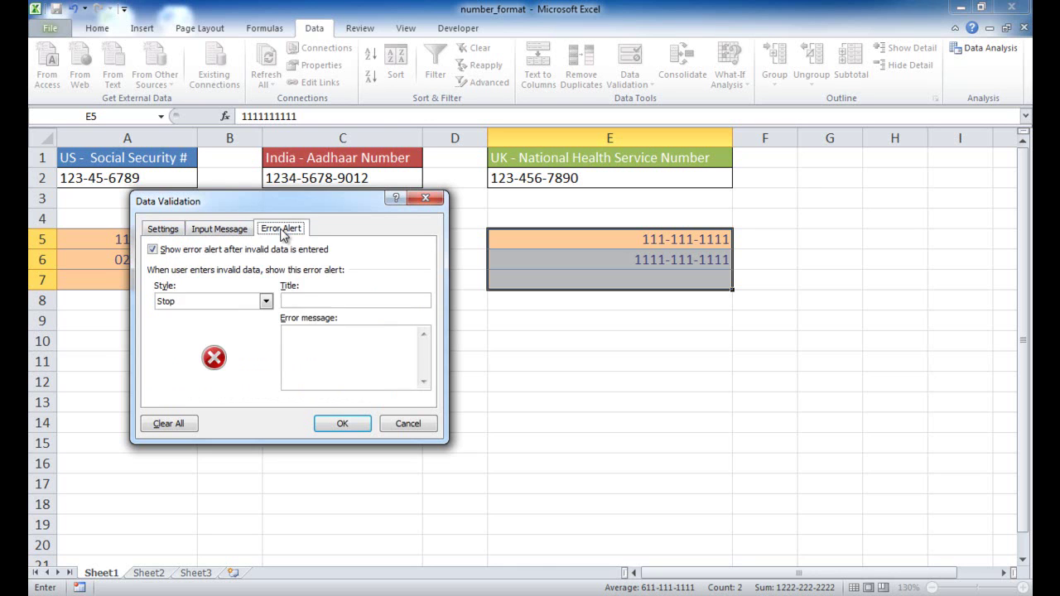
left_click(308, 339)
type("You hav")
key("BackSpace")
key("BackSpace")
key("BackSpace")
type("must have ")
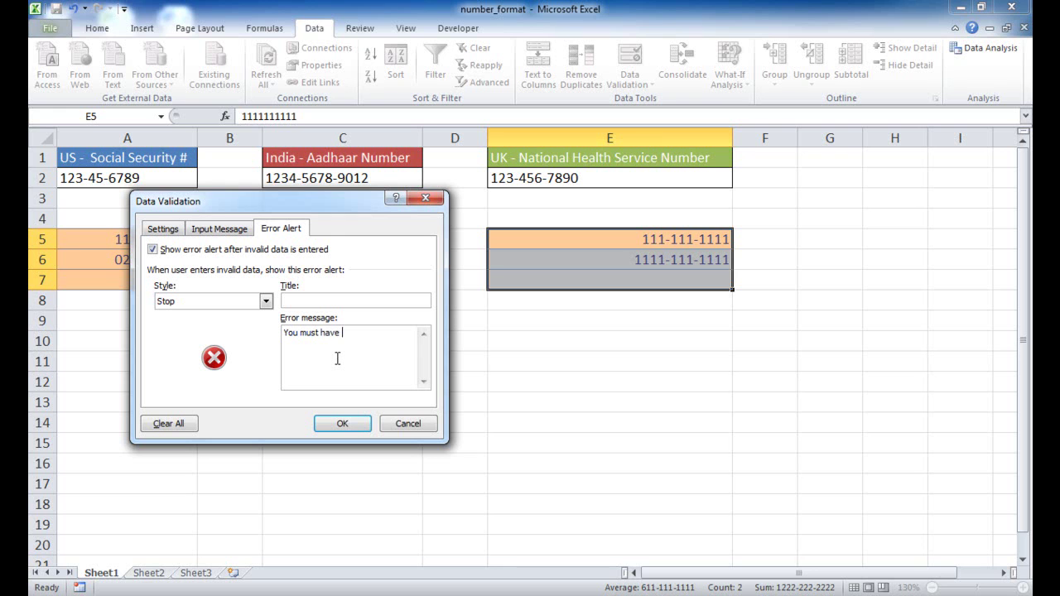
type("10 digits")
left_click(344, 425)
Clear the eleven-digit entry from E6 and enter a sample ten-digit National Health Service number without hyphens
left_click(674, 258)
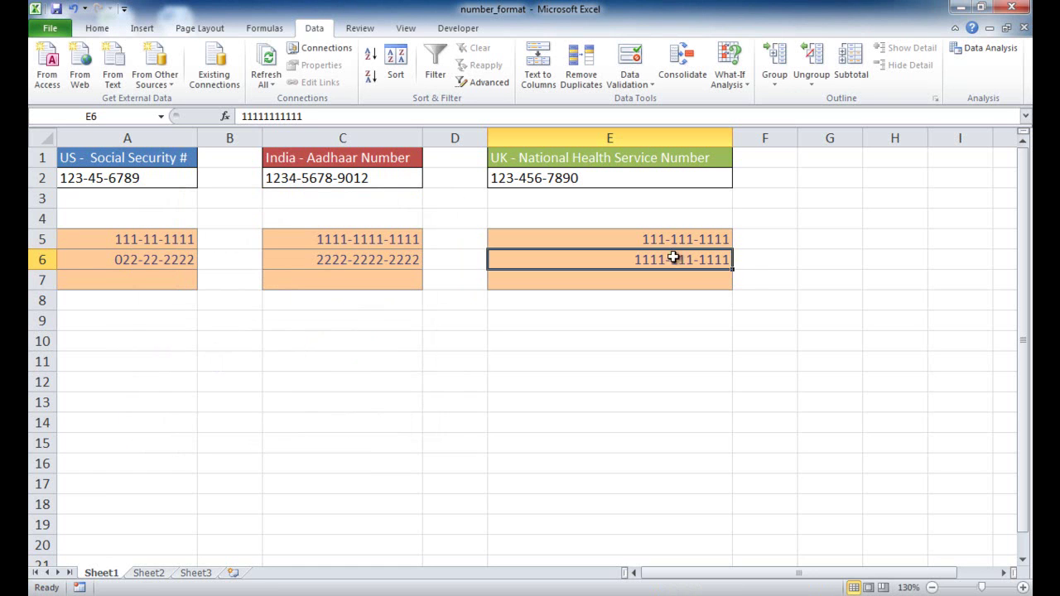
key("BackSpace")
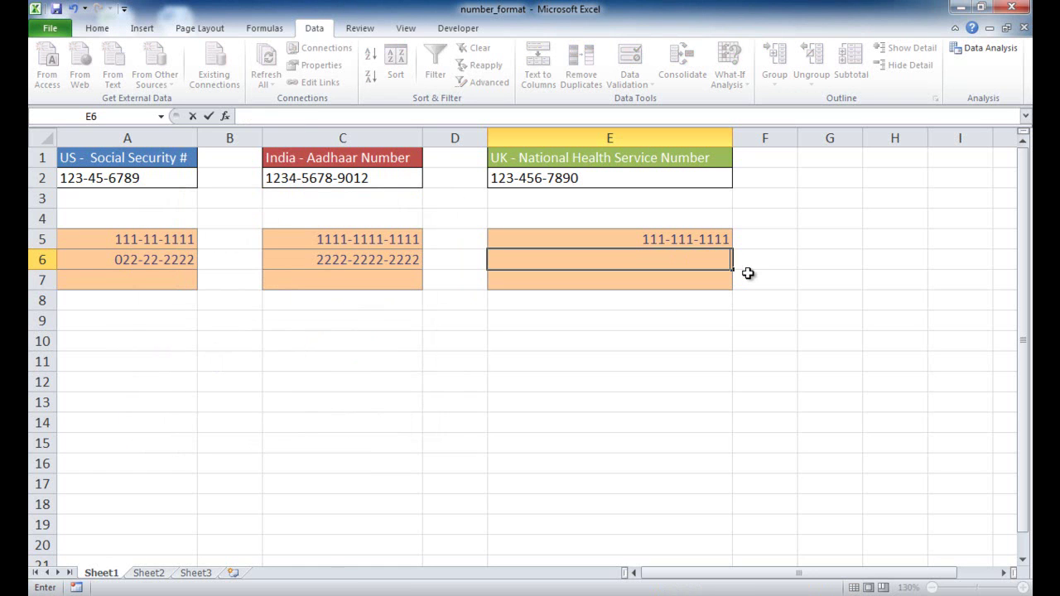
key("Return")
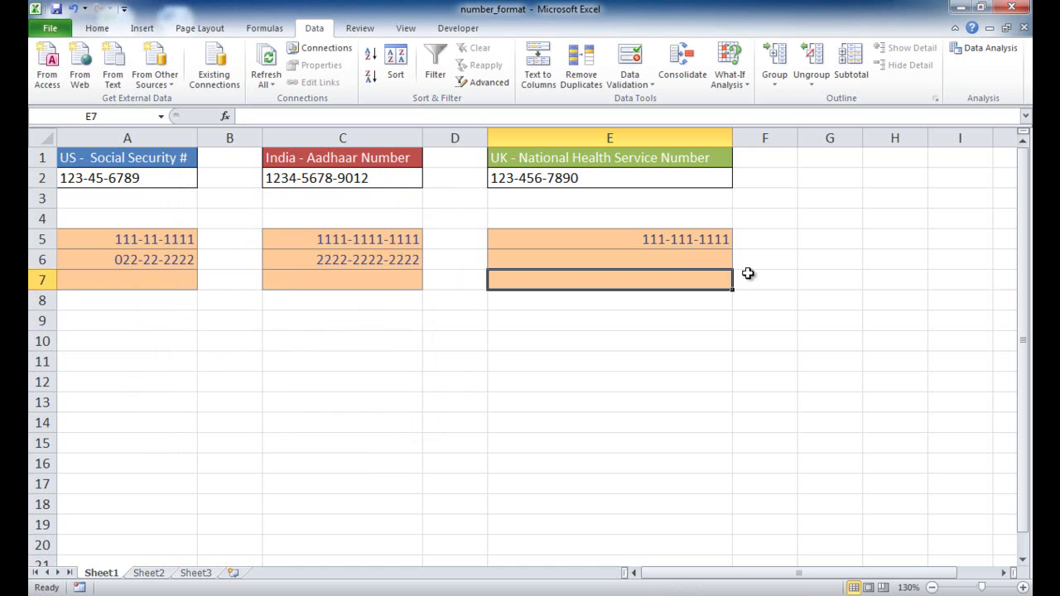
left_click(713, 261)
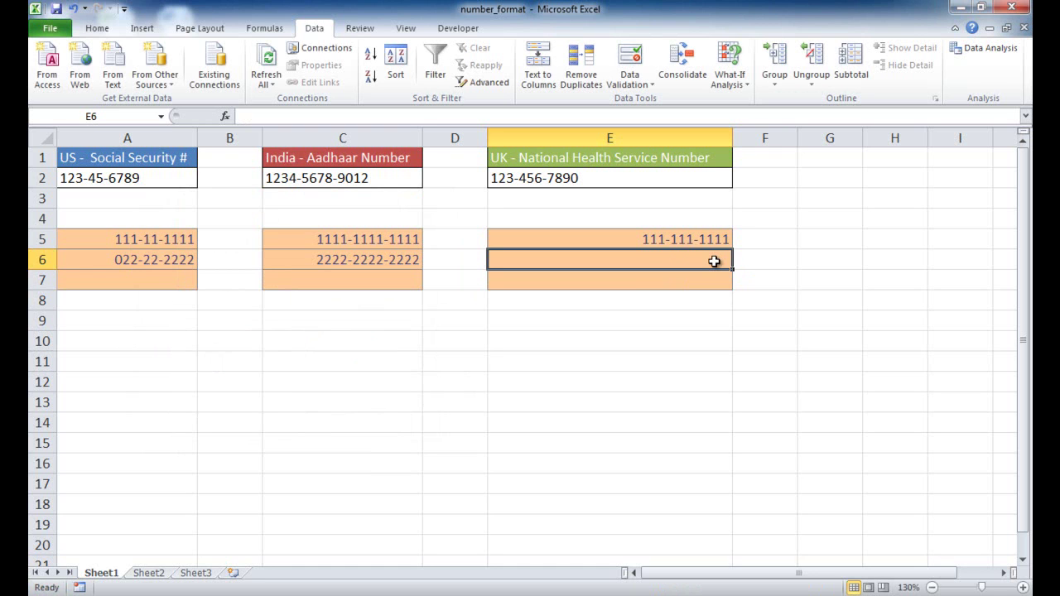
type("11")
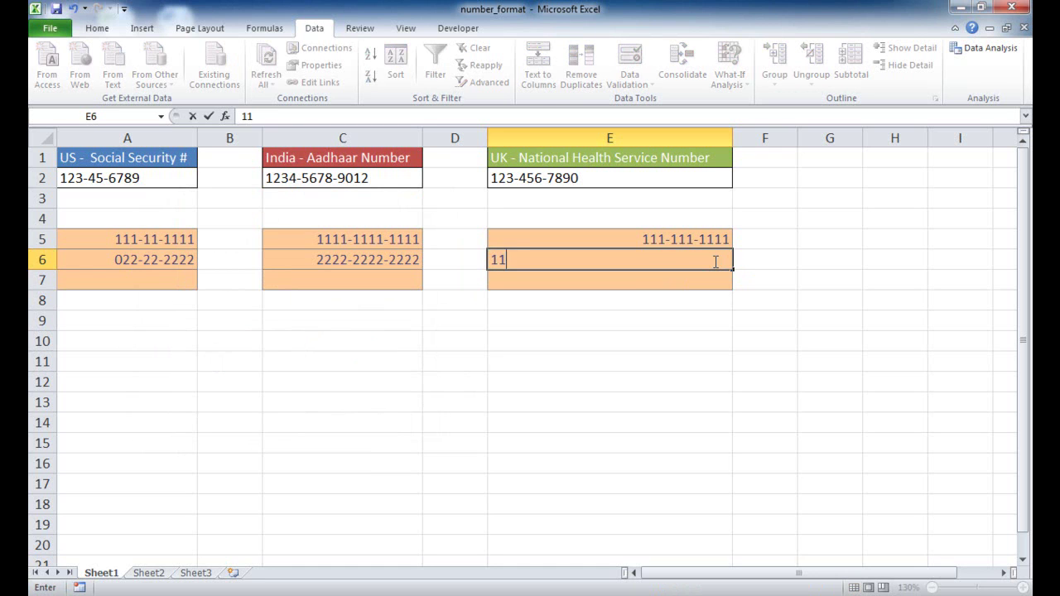
type("1111111121")
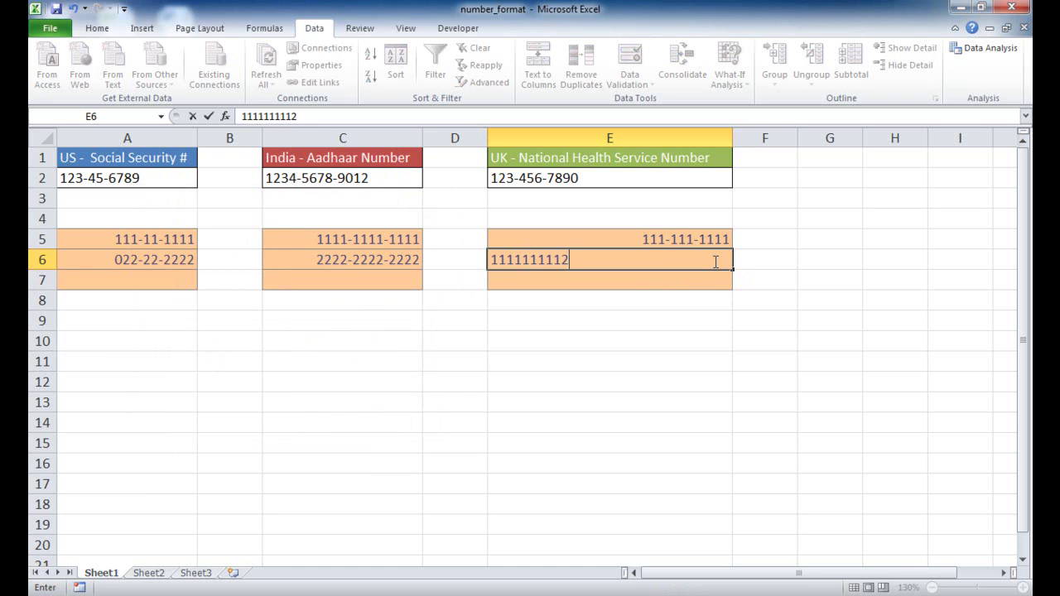
key("BackSpace")
key("BackSpace")
type("1")
key("Return")
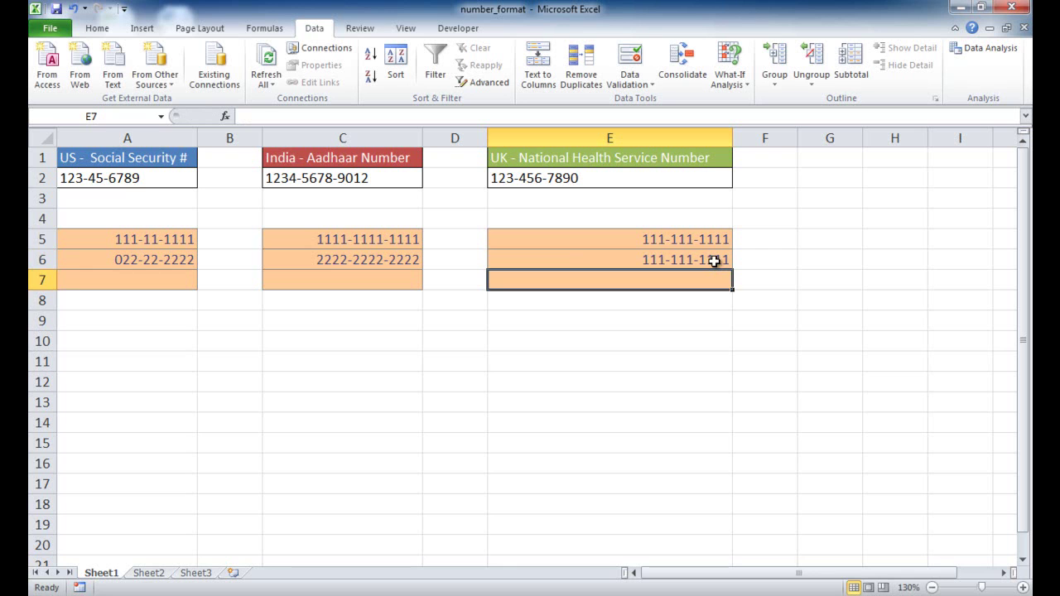
Try to enter a twelve-digit number in E6 to test the validation rule, and cancel the entry
left_click(713, 262)
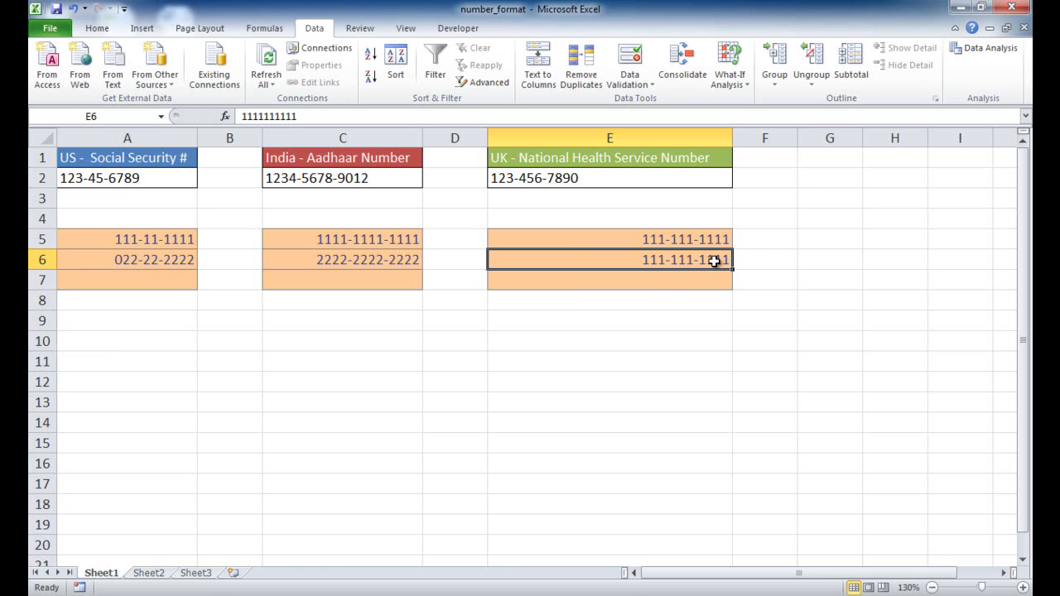
type("11")
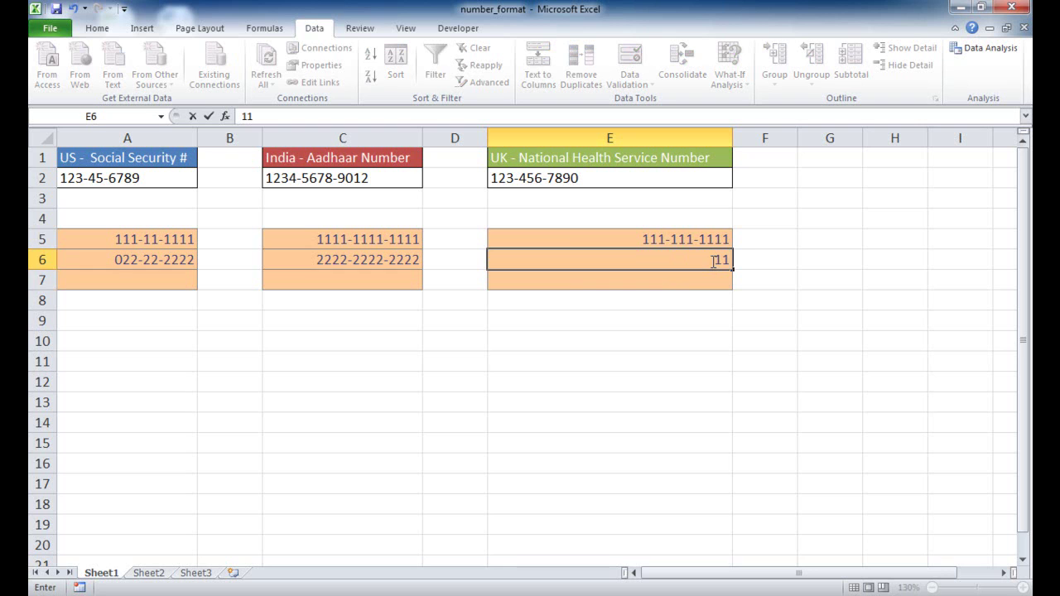
type("1111111111")
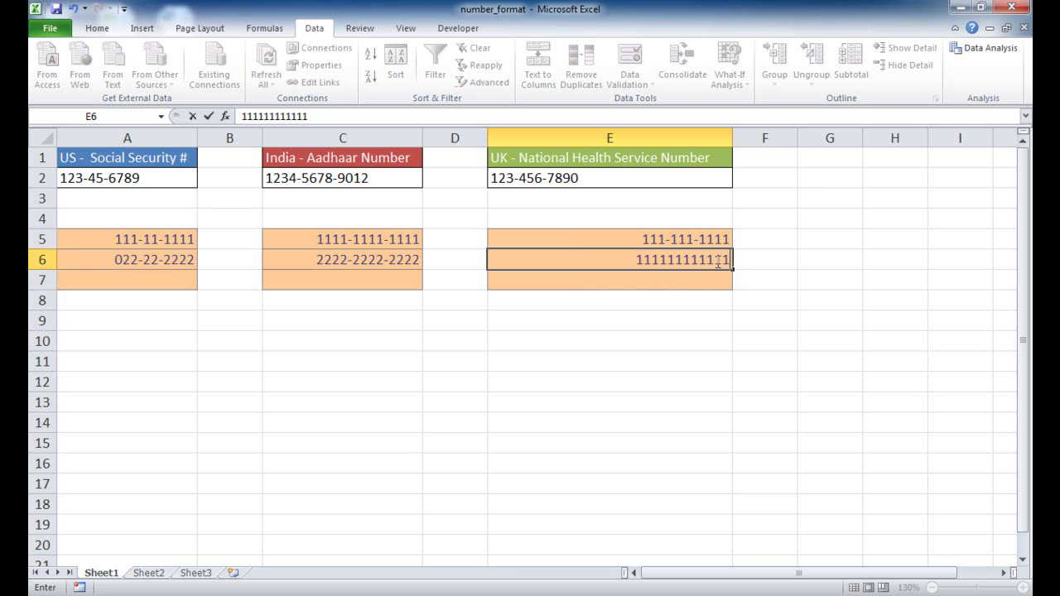
key("Return")
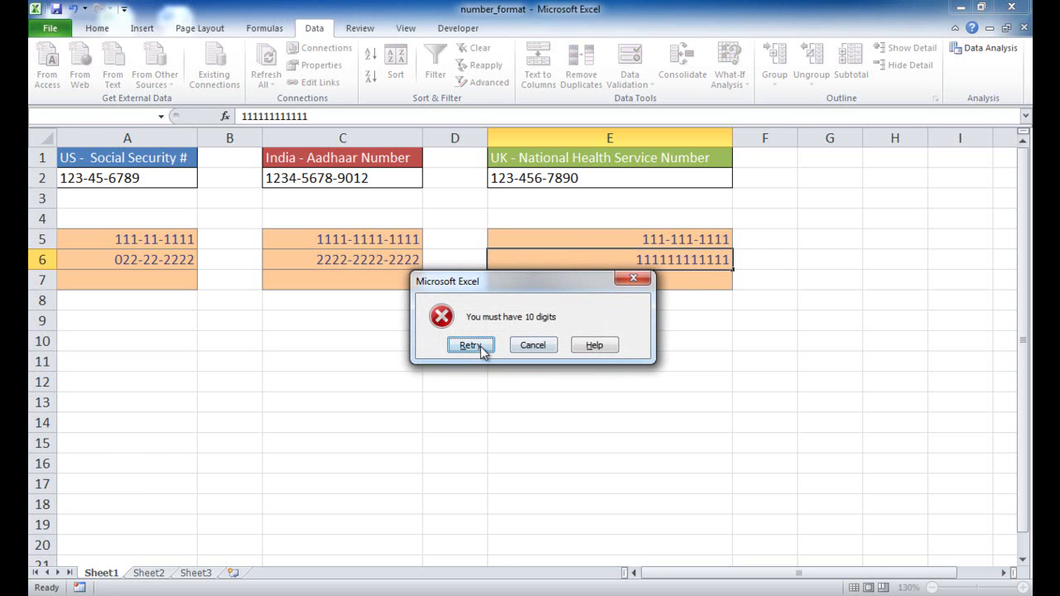
left_click_drag(545, 289, 587, 331)
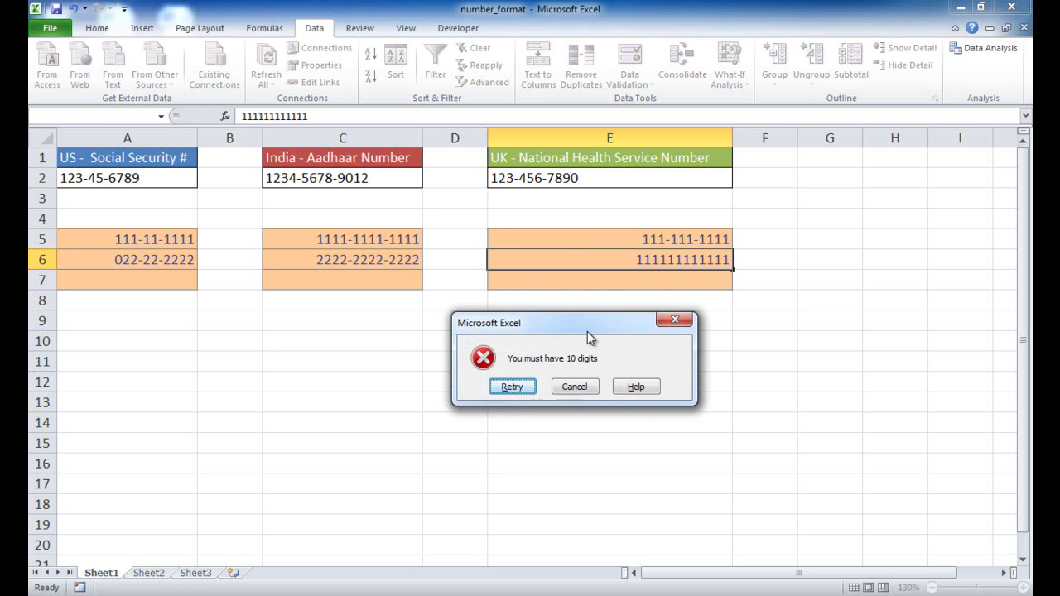
left_click(574, 387)
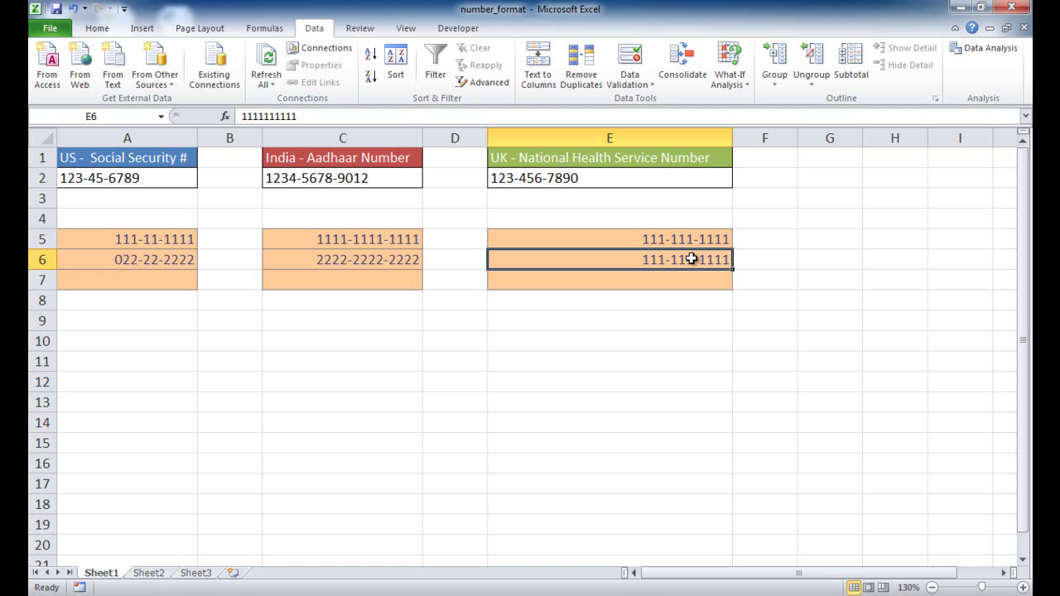
Try to replace the National Health Service number in E6 with an eleven-digit number
type("11111111")
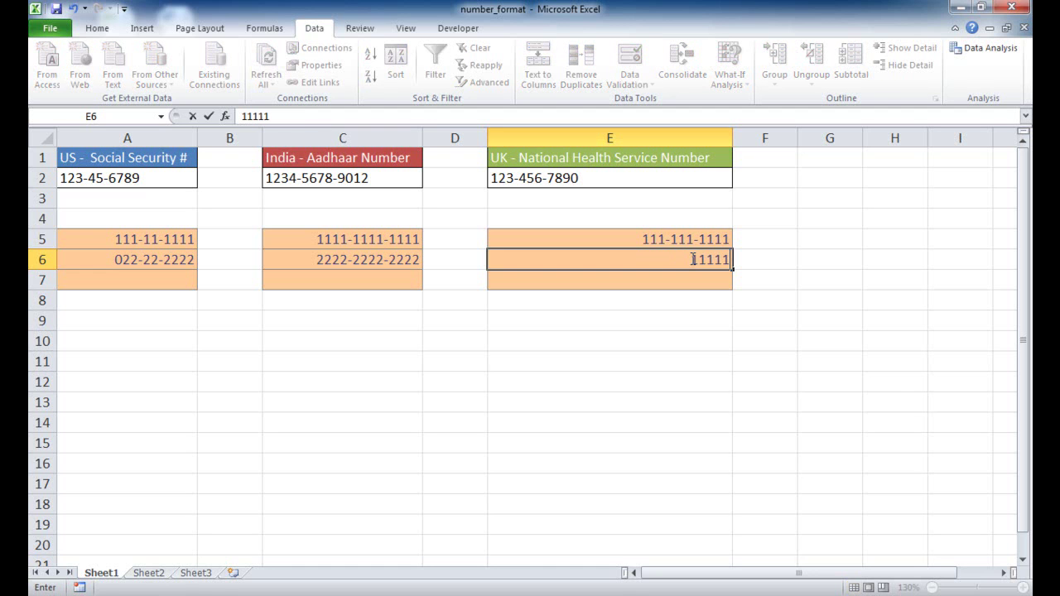
type("111")
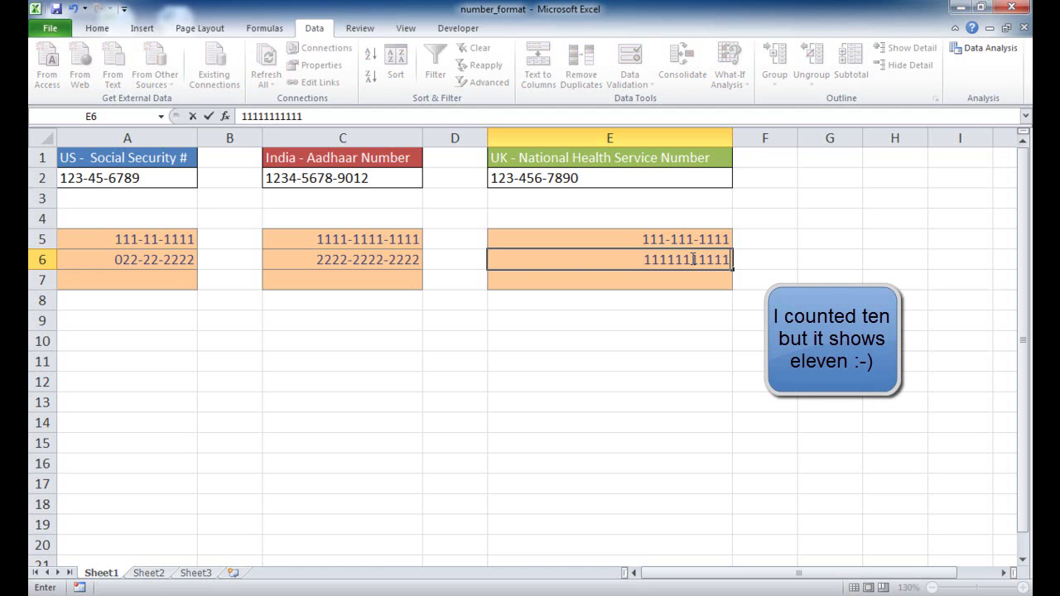
key("Return")
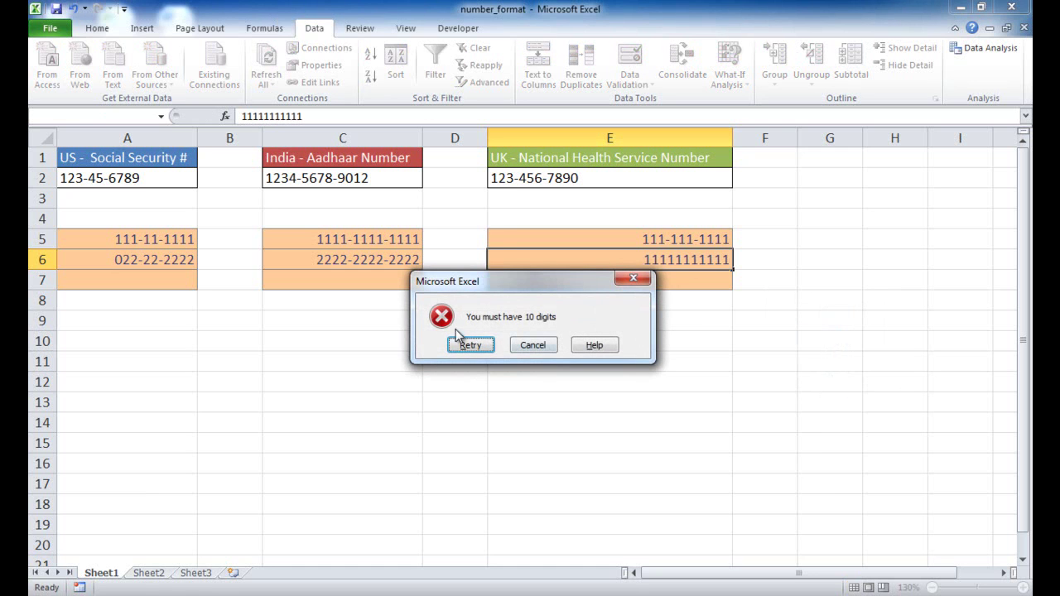
Retry the entry in E6 with a ten-digit National Health Service number and reselect the cell
left_click(472, 345)
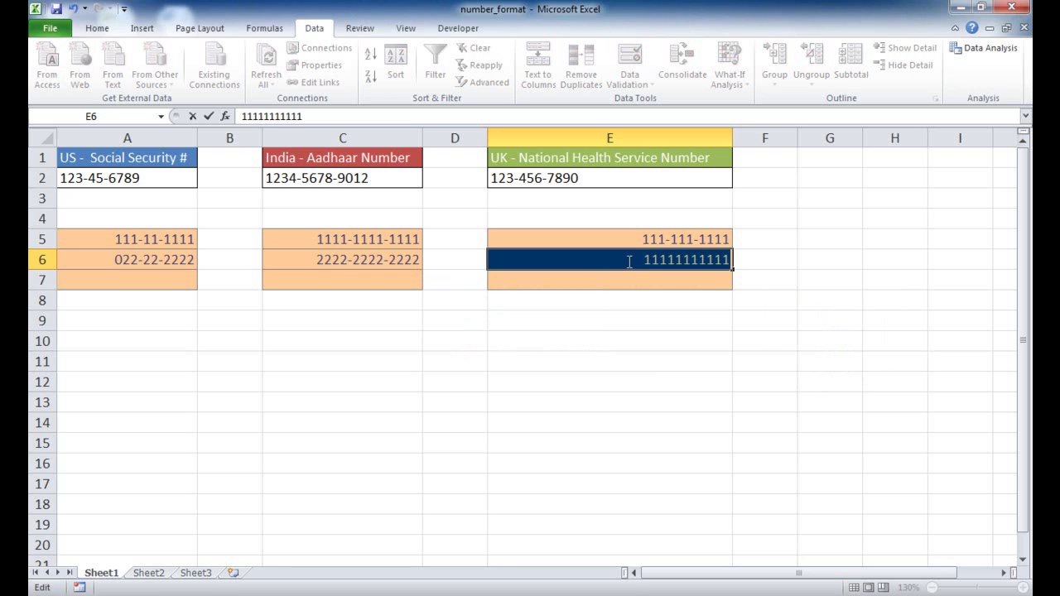
type("111-111-11")
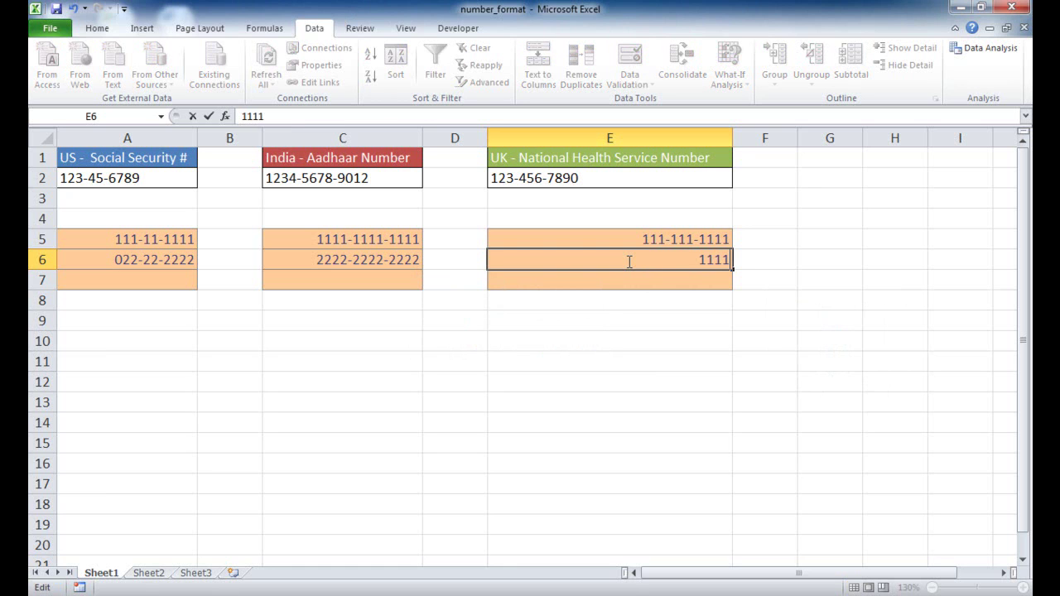
type("111111")
key("Return")
left_click(627, 262)
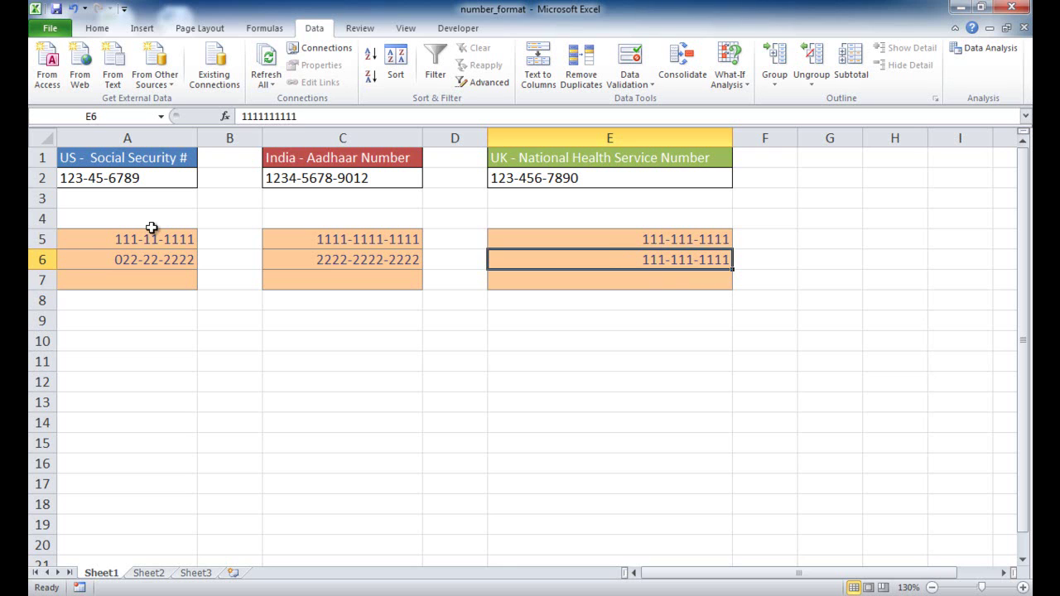